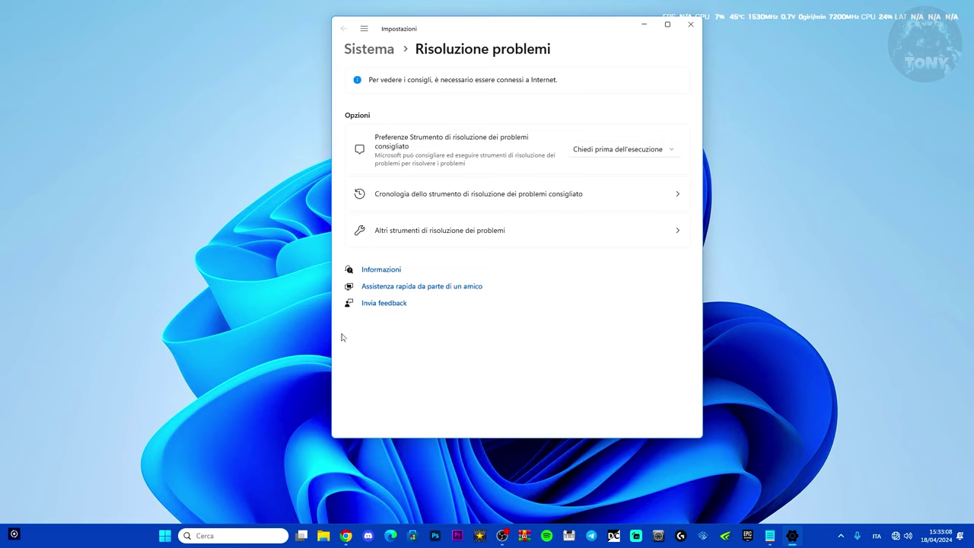
# - Run the Rete e Internet troubleshooter, enable the disabled Ethernet adapter as recommended, and close Settings
pyautogui.click(440, 238)
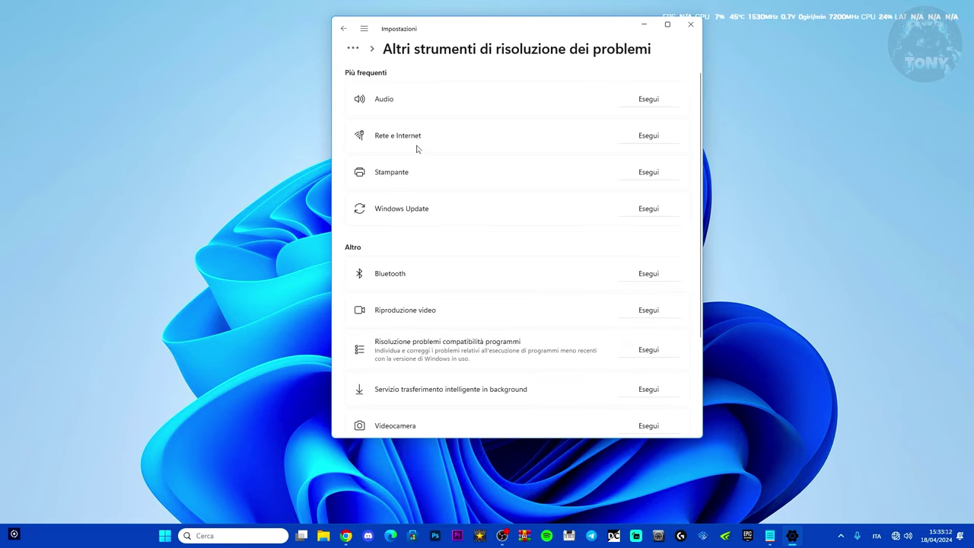
pyautogui.click(649, 142)
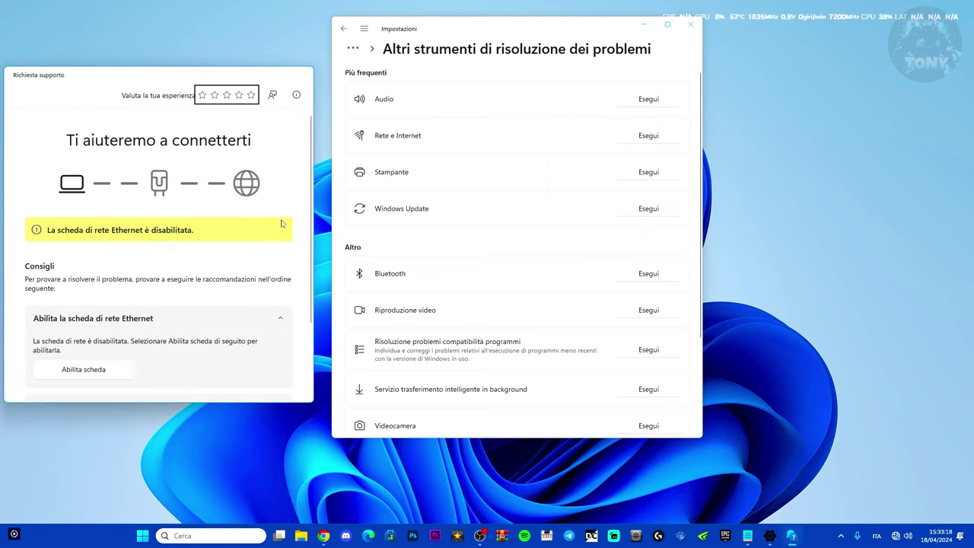
pyautogui.scroll(-2, 206, 252)
pyautogui.scroll(-1, 147, 201)
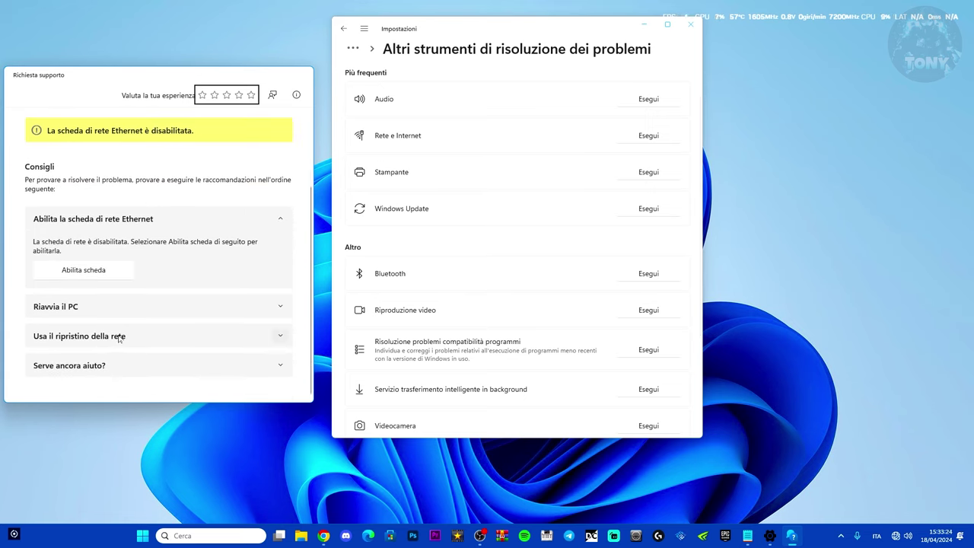
pyautogui.click(82, 273)
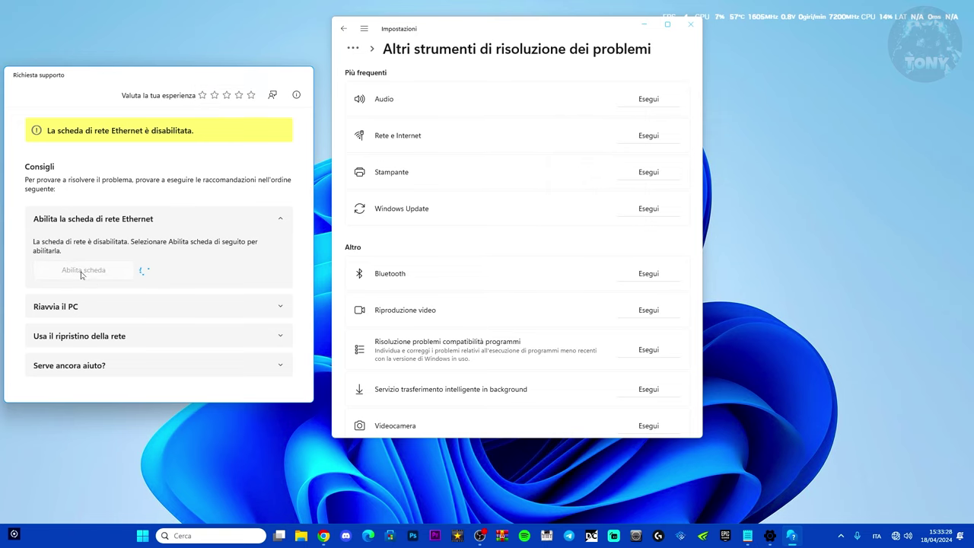
pyautogui.click(695, 34)
# - Open the additional adapter options for Ethernet from the advanced network settings
pyautogui.rightClick(897, 536)
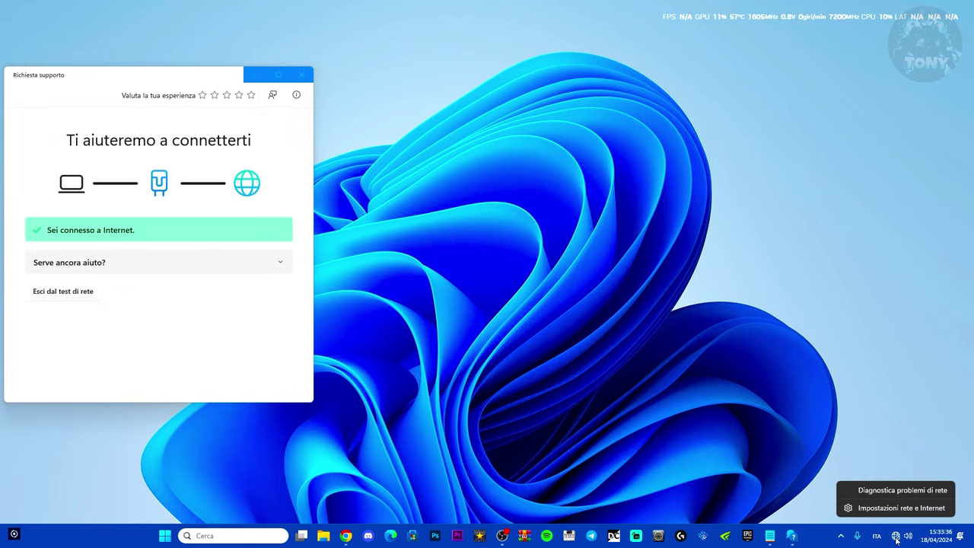
pyautogui.click(898, 508)
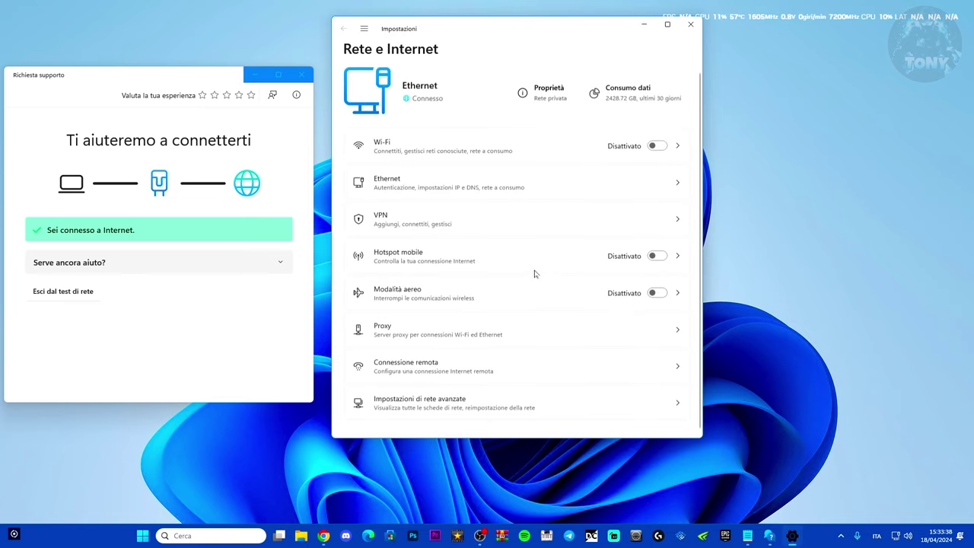
pyautogui.click(455, 404)
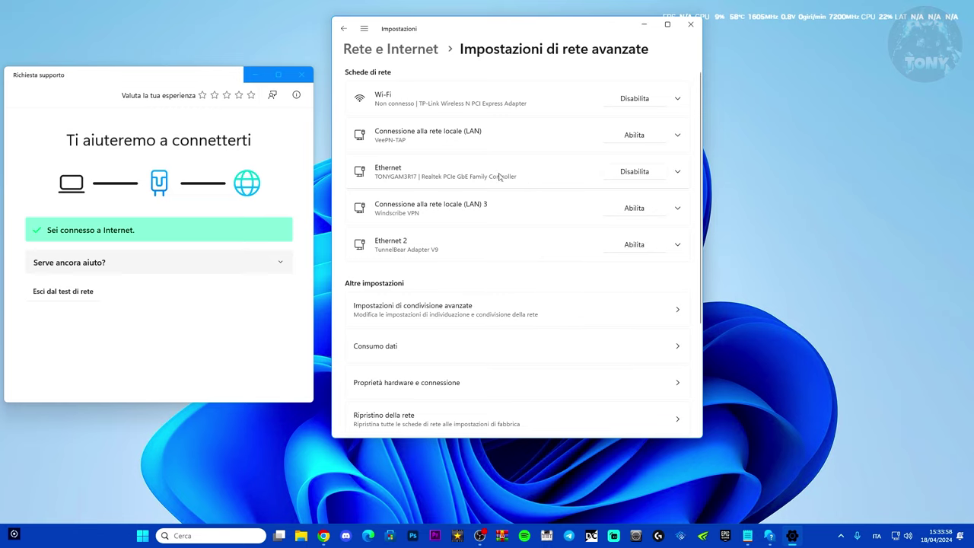
pyautogui.click(678, 171)
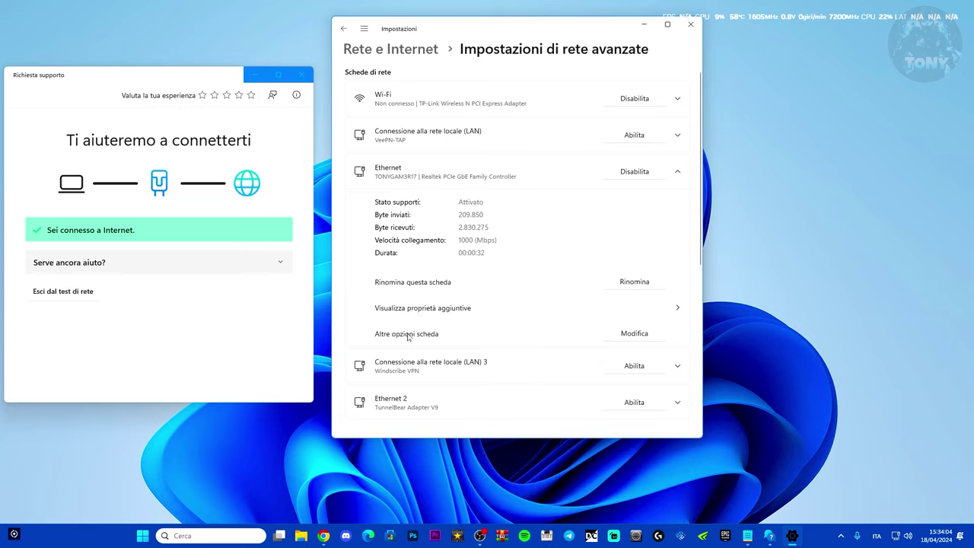
pyautogui.click(634, 333)
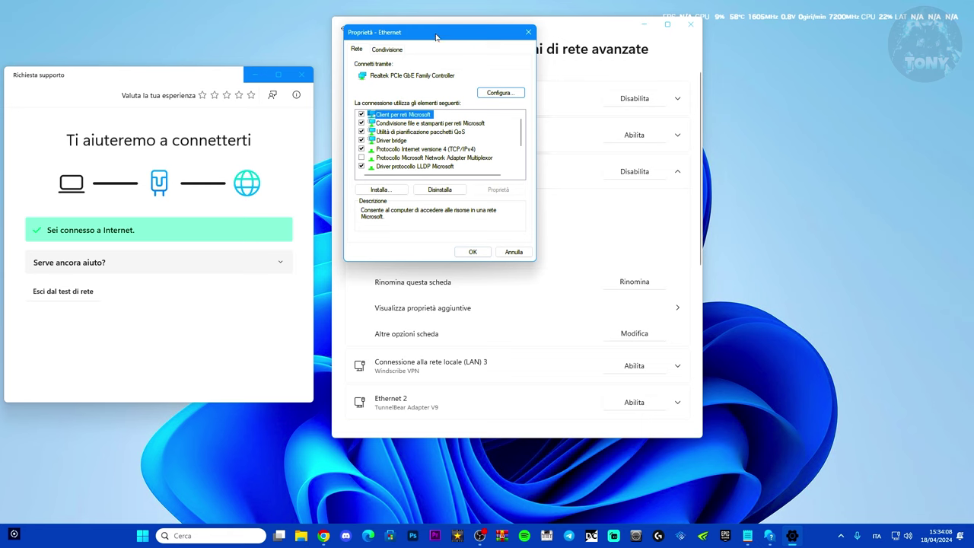
# - Open the properties of Protocollo Internet versione 4 (TCP/IPv4) for the Ethernet connection
pyautogui.scroll(-2, 448, 169)
pyautogui.scroll(2, 427, 161)
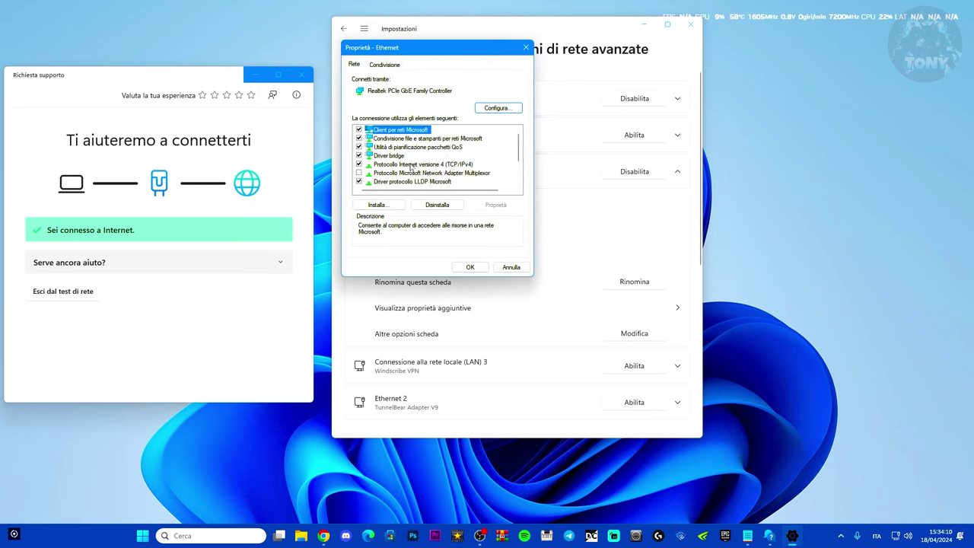
pyautogui.click(411, 166)
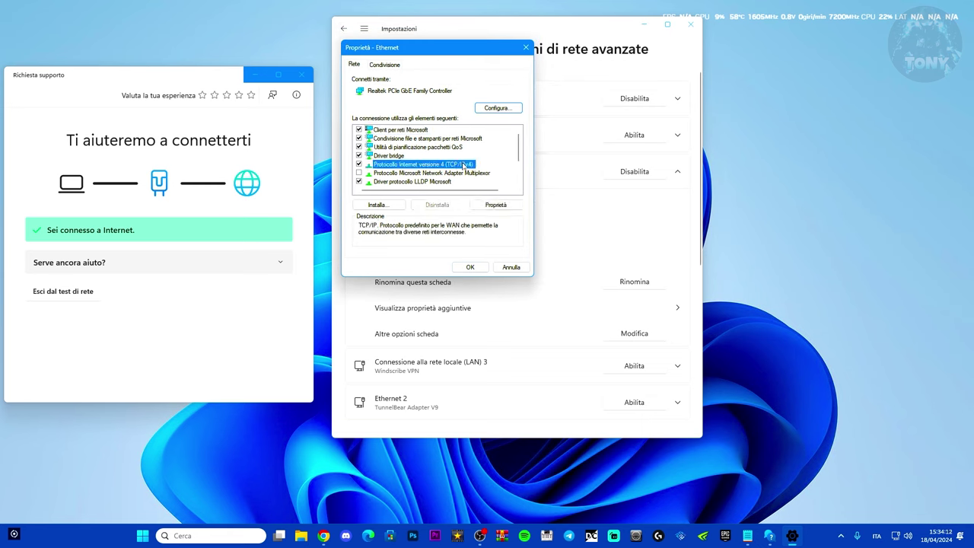
pyautogui.click(498, 206)
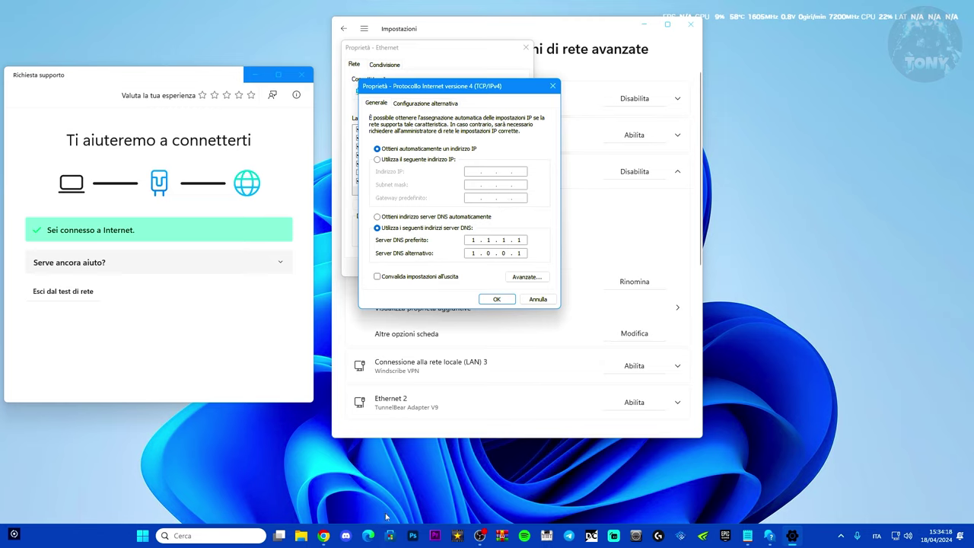
# - Consult the Fastweb Plus DNS article in Chrome and set the preferred DNS to 8.8.8.8 and the alternate DNS to 8.8.4.4
pyautogui.click(329, 537)
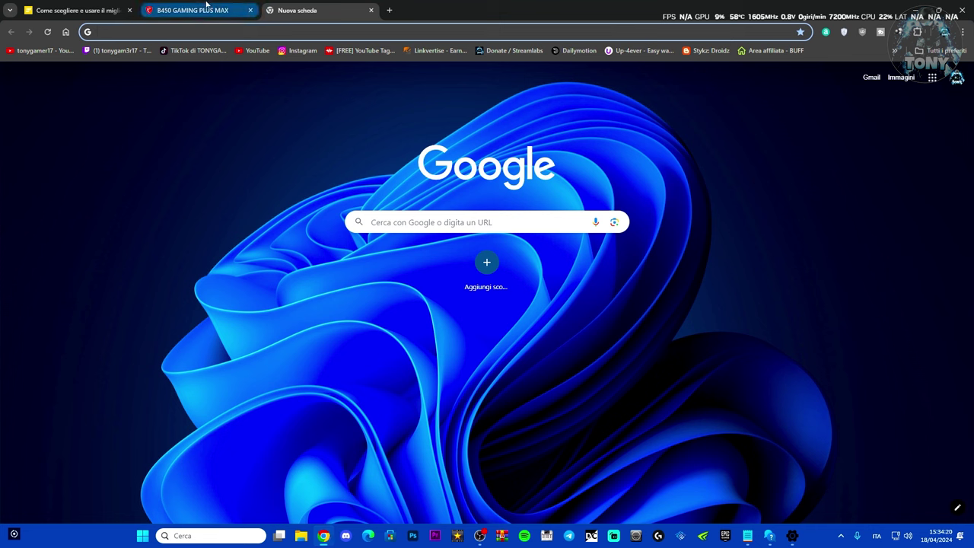
pyautogui.click(76, 10)
pyautogui.scroll(-3, 699, 354)
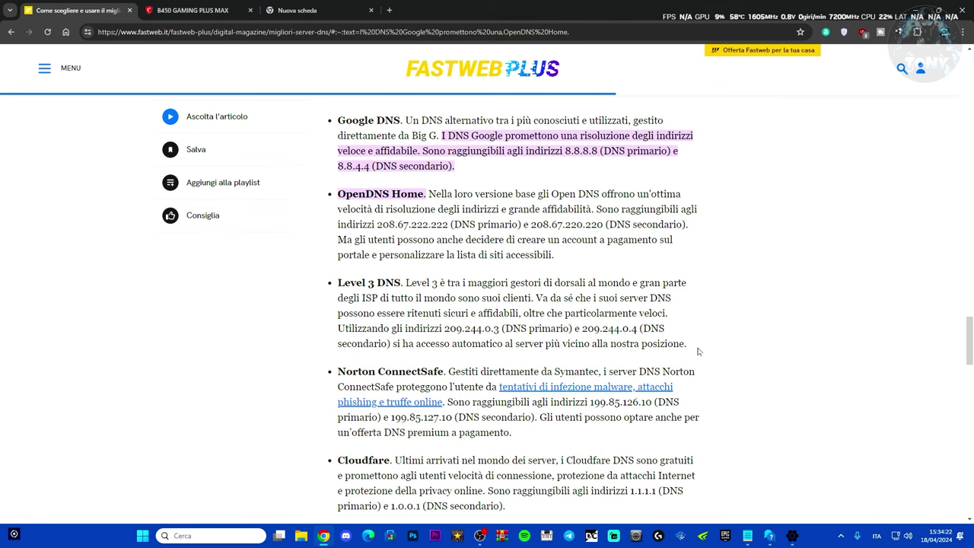
pyautogui.scroll(3, 698, 351)
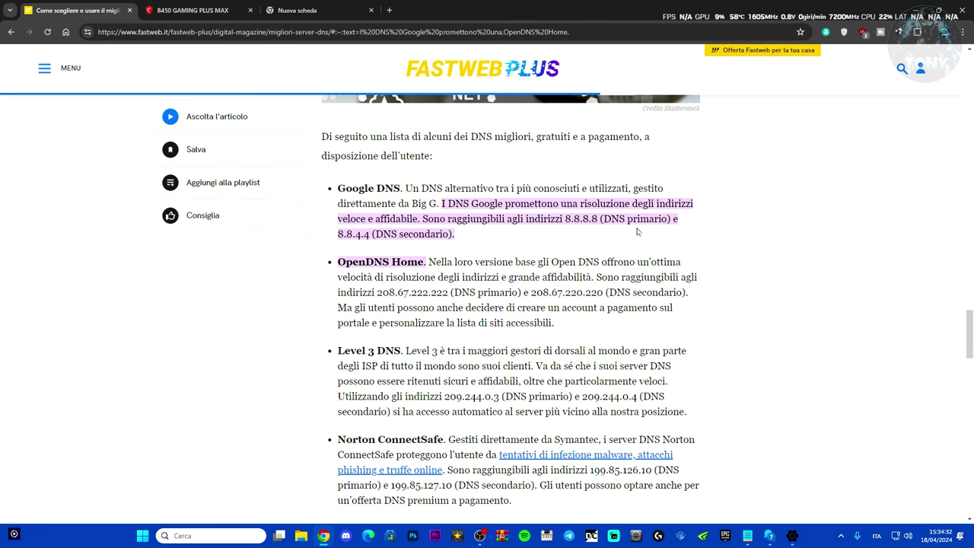
pyautogui.moveTo(495, 13); pyautogui.dragTo(823, 94)
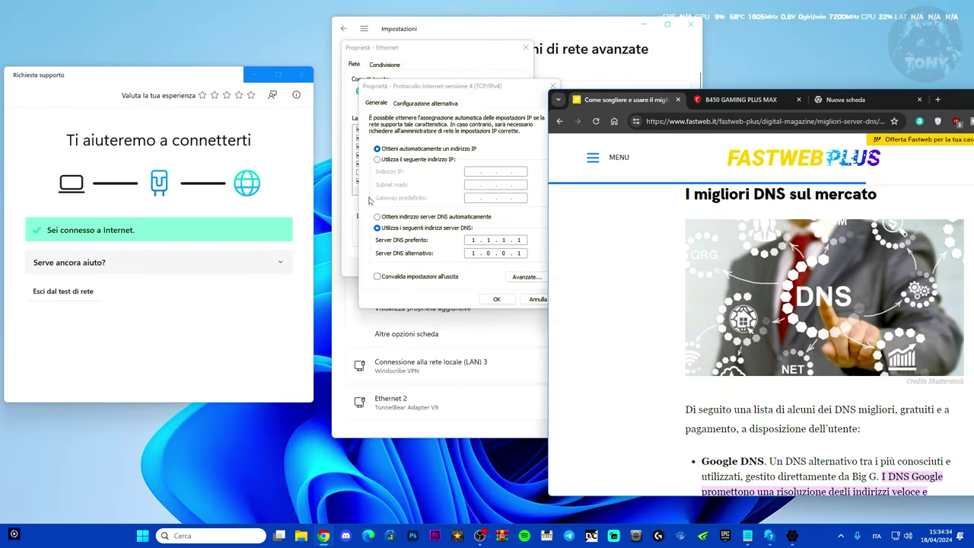
pyautogui.moveTo(473, 90); pyautogui.dragTo(304, 94)
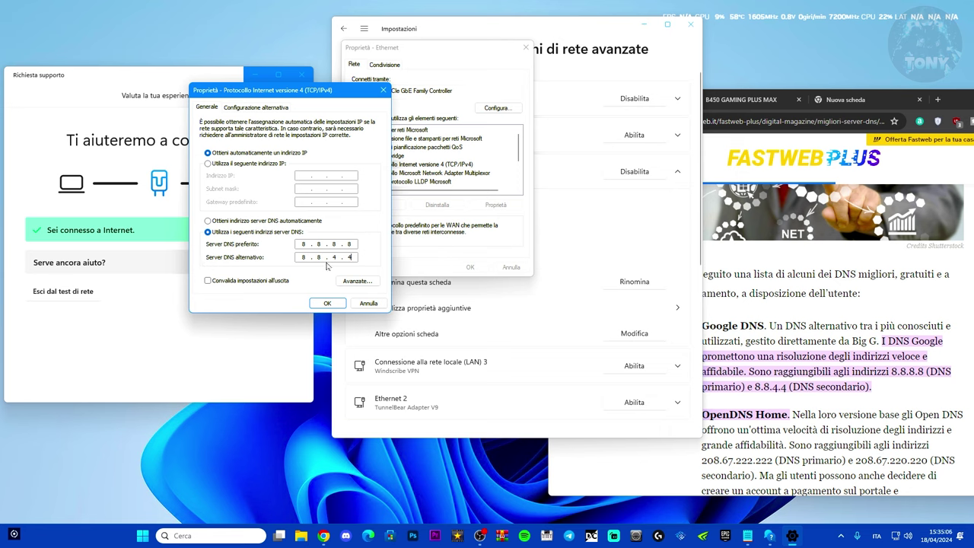
pyautogui.click(327, 303)
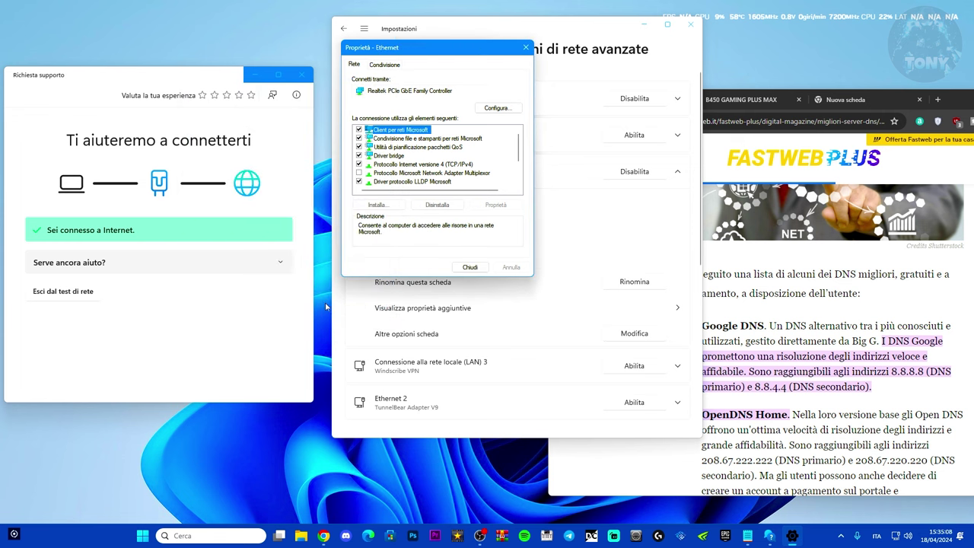
pyautogui.click(469, 267)
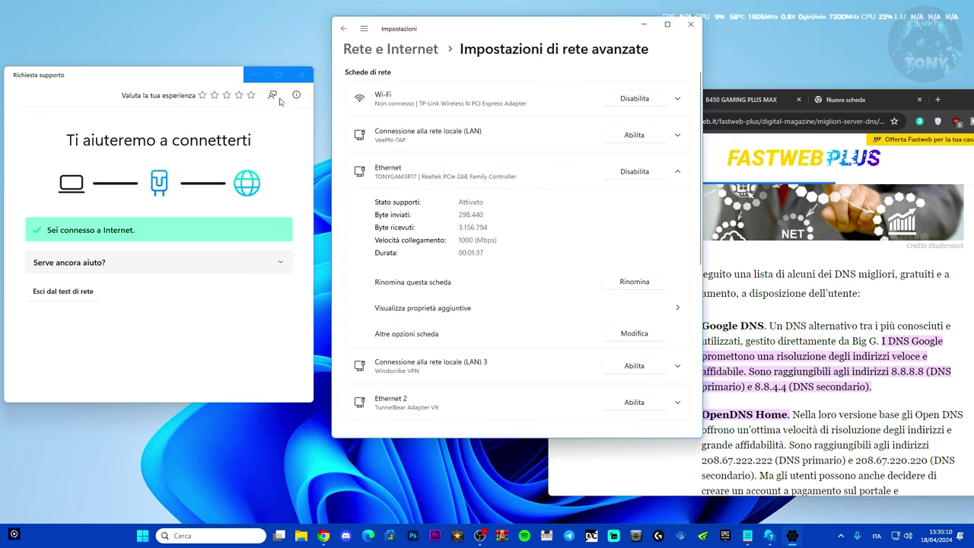
# - Close the Settings and support windows and minimize the browser to clear the desktop
pyautogui.click(685, 30)
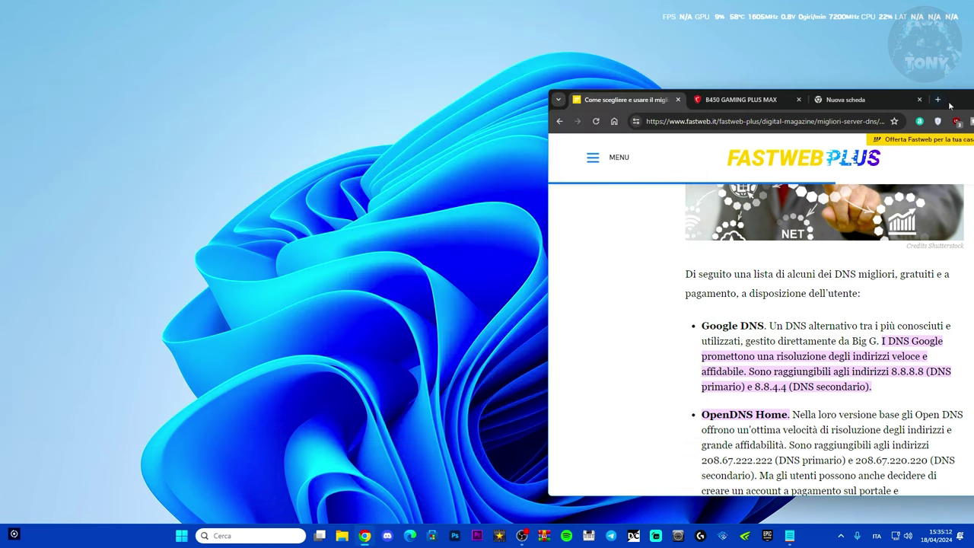
pyautogui.moveTo(955, 99); pyautogui.dragTo(578, 67)
pyautogui.click(631, 67)
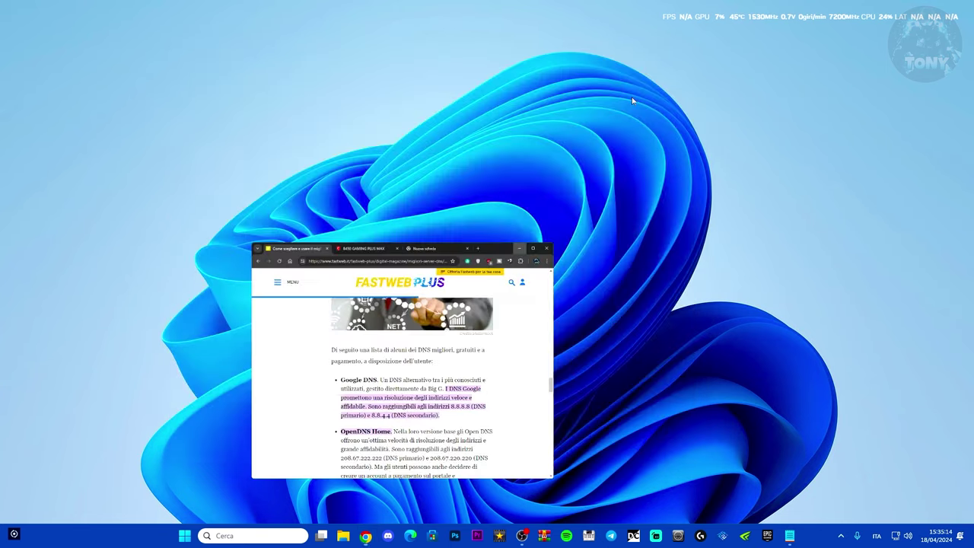
# - Search Windows for cmd and start Prompt dei comandi as administrator
pyautogui.click(248, 535)
pyautogui.write('cmd')
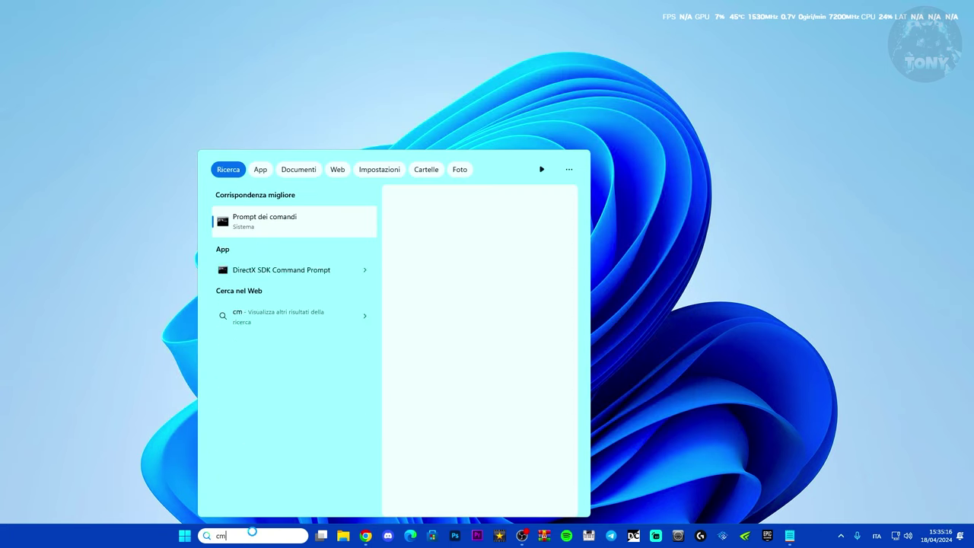
pyautogui.rightClick(266, 223)
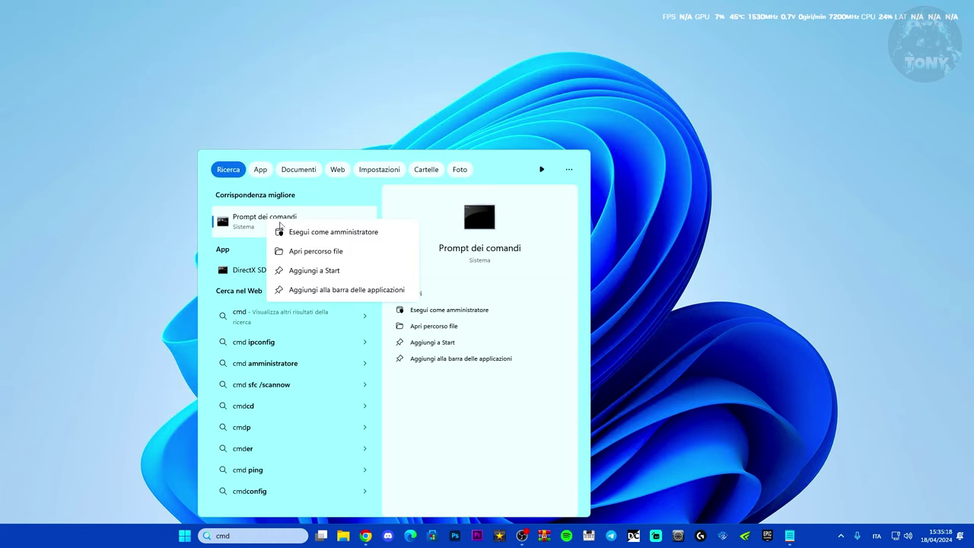
pyautogui.click(306, 232)
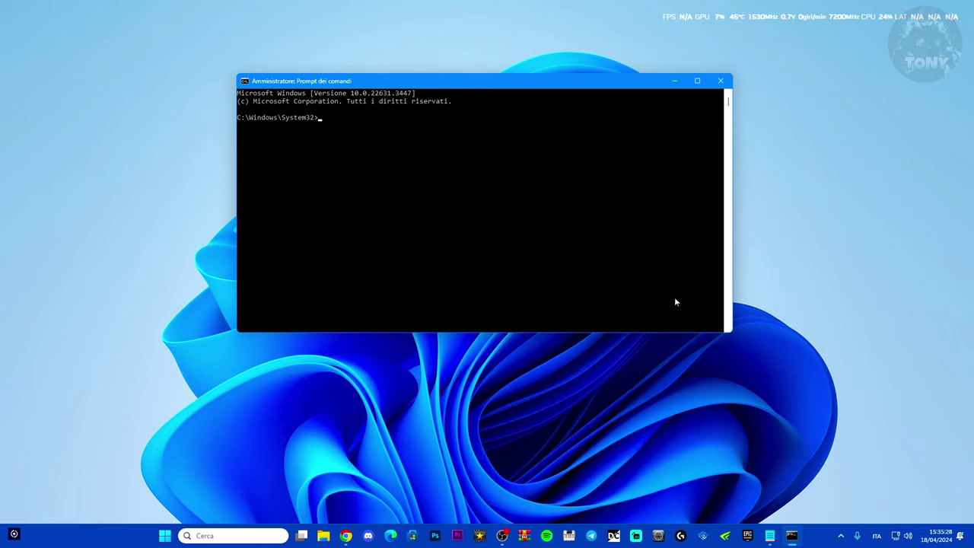
# - Bring up the tastiera note with the command list and arrange it beside the Command Prompt window
pyautogui.click(770, 535)
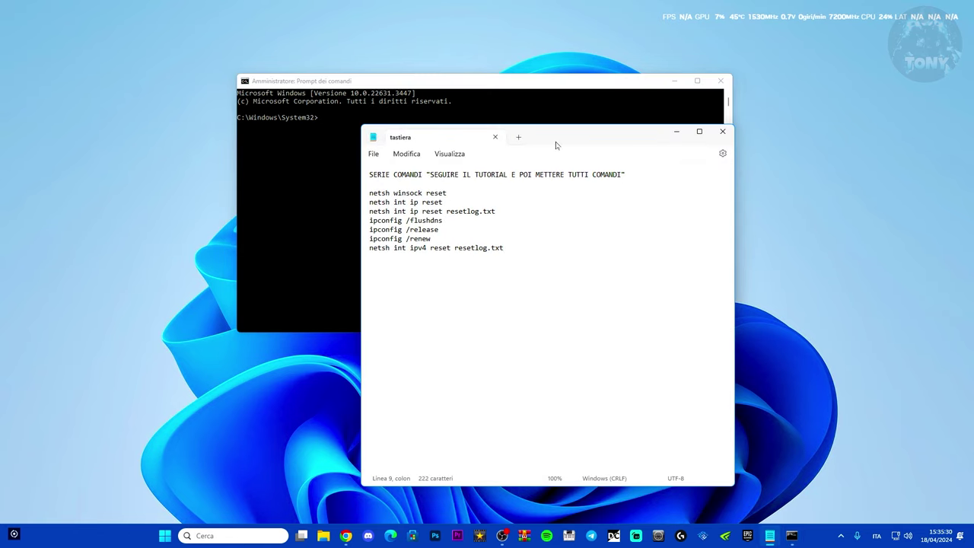
pyautogui.moveTo(555, 144); pyautogui.dragTo(711, 80)
pyautogui.moveTo(456, 83); pyautogui.dragTo(254, 82)
pyautogui.click(663, 87)
pyautogui.moveTo(746, 76); pyautogui.dragTo(609, 68)
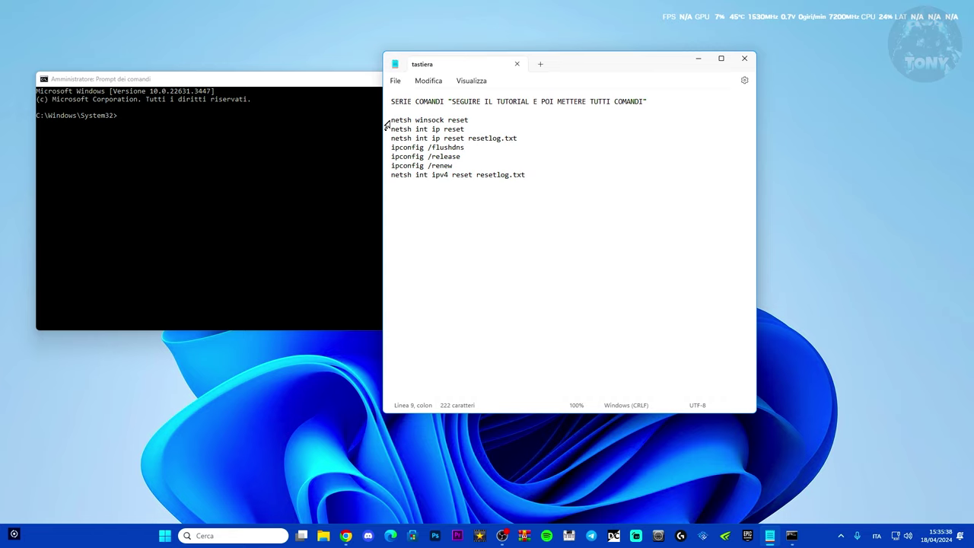
# - Copy netsh winsock reset from the tastiera note and run it in the administrator Command Prompt
pyautogui.moveTo(390, 120); pyautogui.dragTo(470, 120)
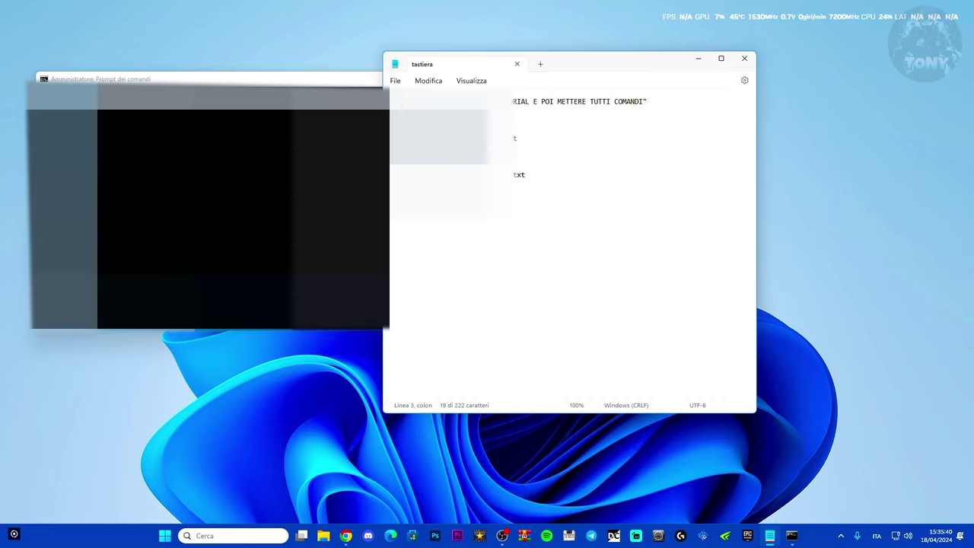
pyautogui.rightClick(470, 120)
pyautogui.click(502, 163)
pyautogui.hotkey('alt', 'Tab')
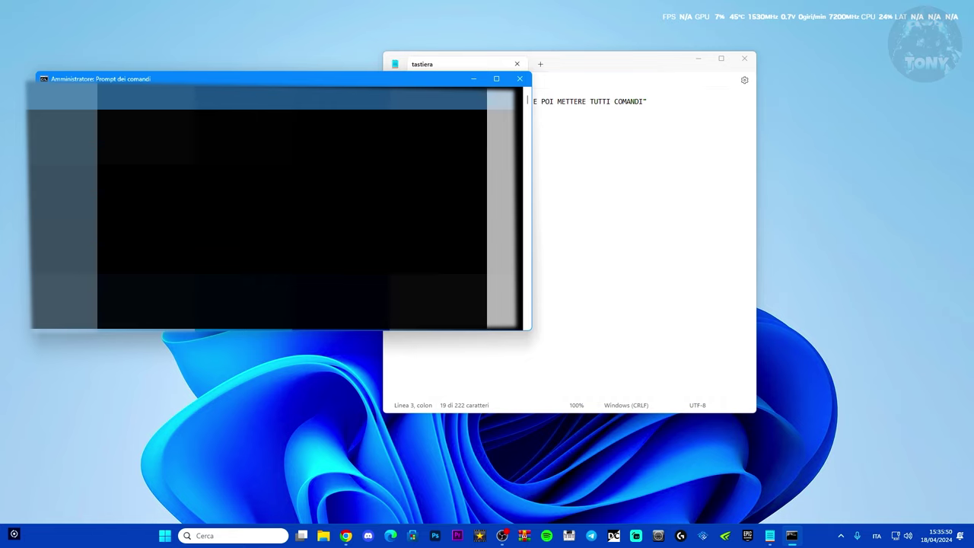
# - Copy netsh int ip reset from the note and run it in the Command Prompt
pyautogui.click(595, 69)
pyautogui.moveTo(396, 156); pyautogui.dragTo(481, 156)
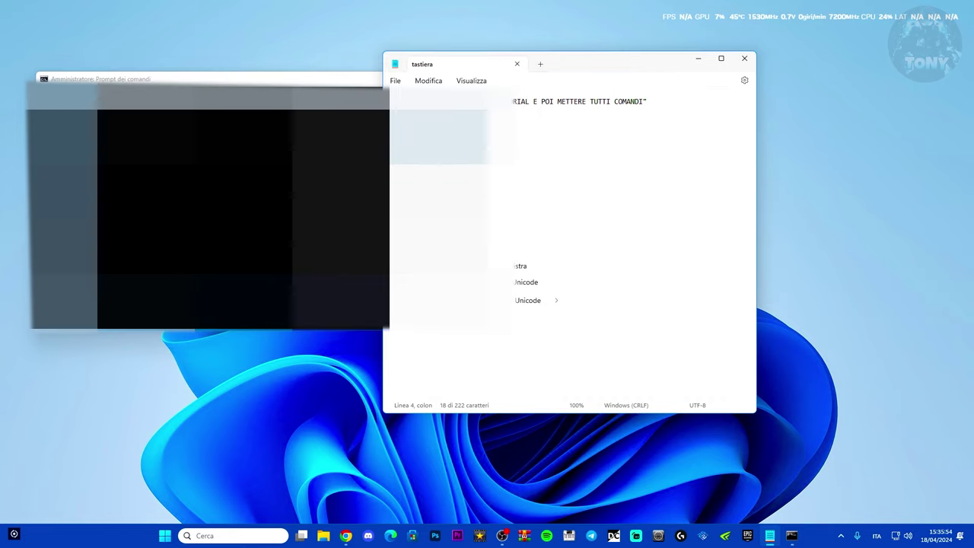
pyautogui.hotkey('alt', 'Tab')
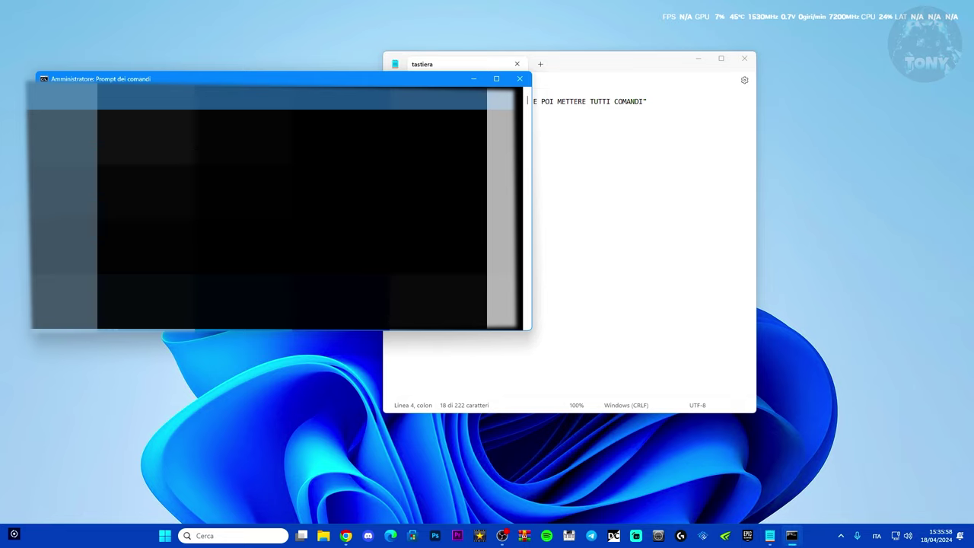
# - Copy netsh int ip reset resetlog.txt from the note and run it in the Command Prompt
pyautogui.click(648, 64)
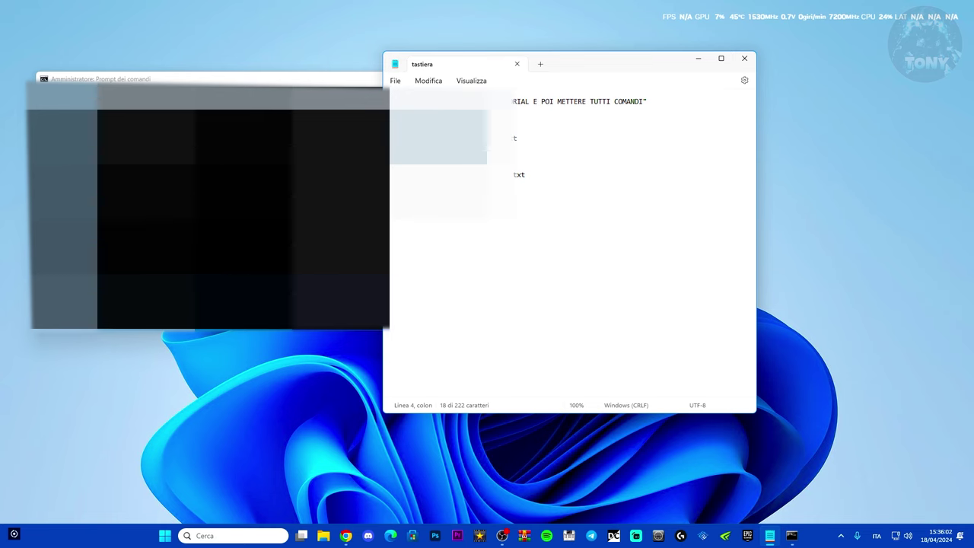
pyautogui.hotkey('shift', 'Down')
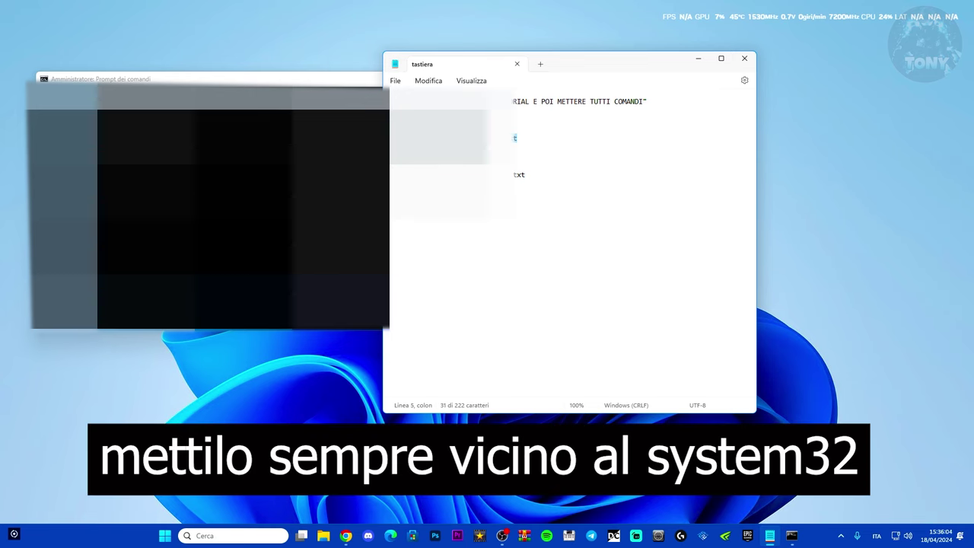
pyautogui.click(119, 331)
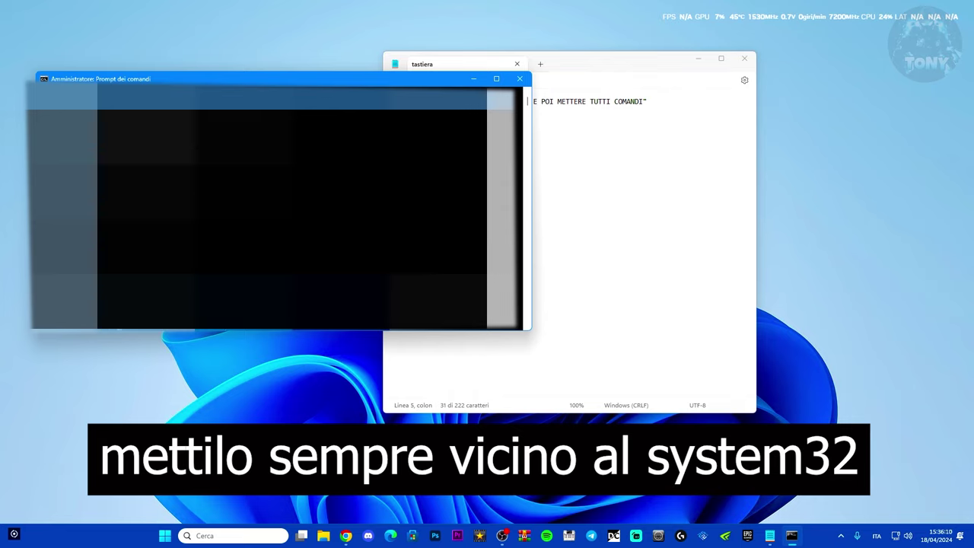
# - Return to the tastiera note and move its window farther from the Command Prompt
pyautogui.click(662, 253)
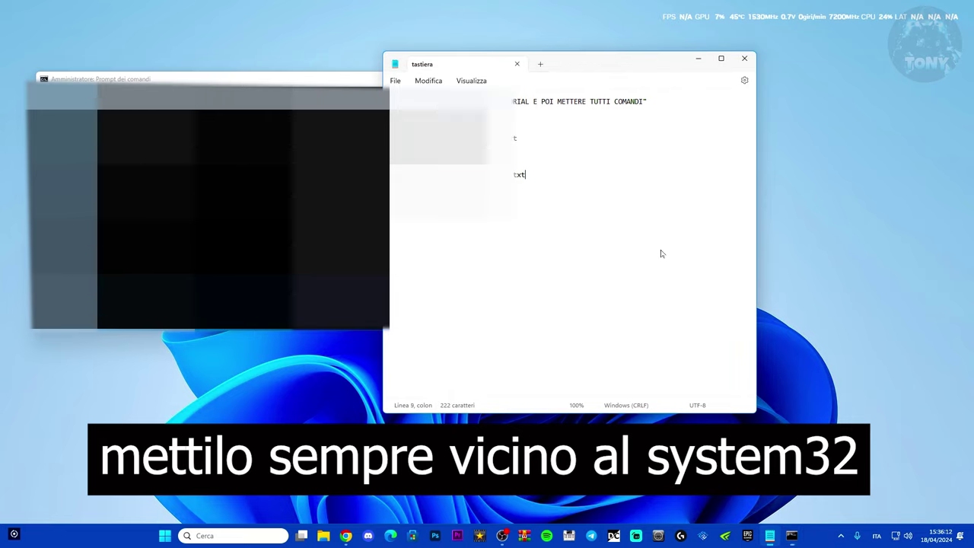
pyautogui.moveTo(564, 64); pyautogui.dragTo(668, 87)
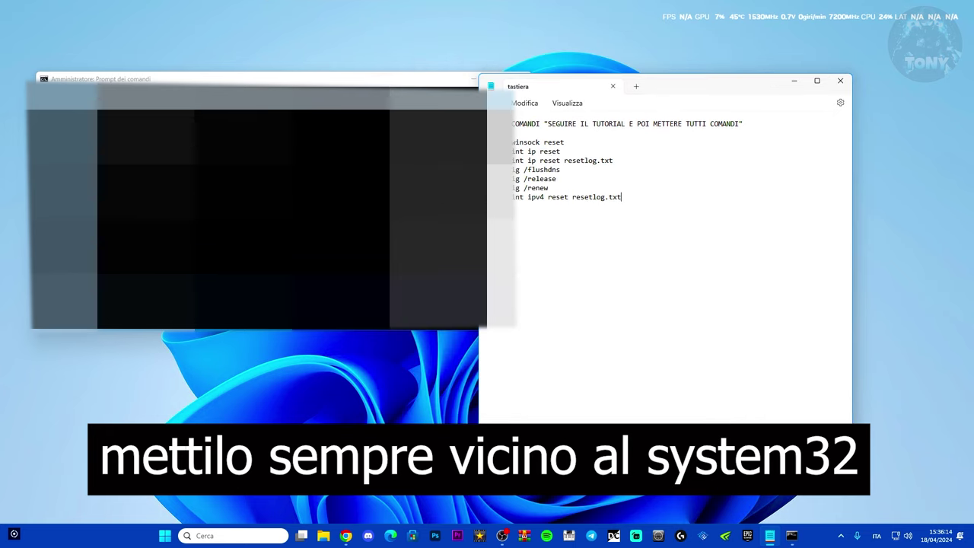
# - Copy ipconfig /flushdns from the tastiera note and run it in the administrator Command Prompt
pyautogui.moveTo(561, 169); pyautogui.dragTo(512, 169)
pyautogui.rightClick(510, 171)
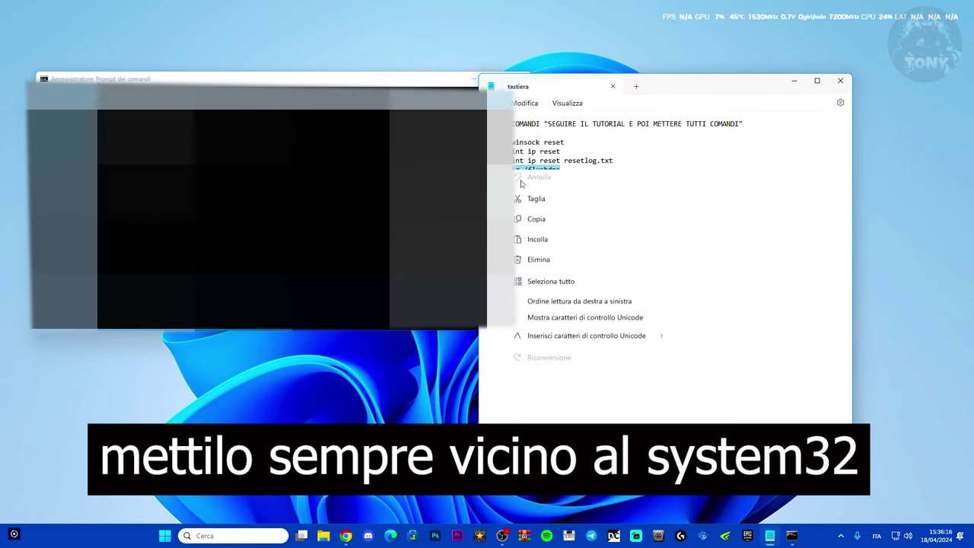
pyautogui.click(537, 222)
pyautogui.click(120, 329)
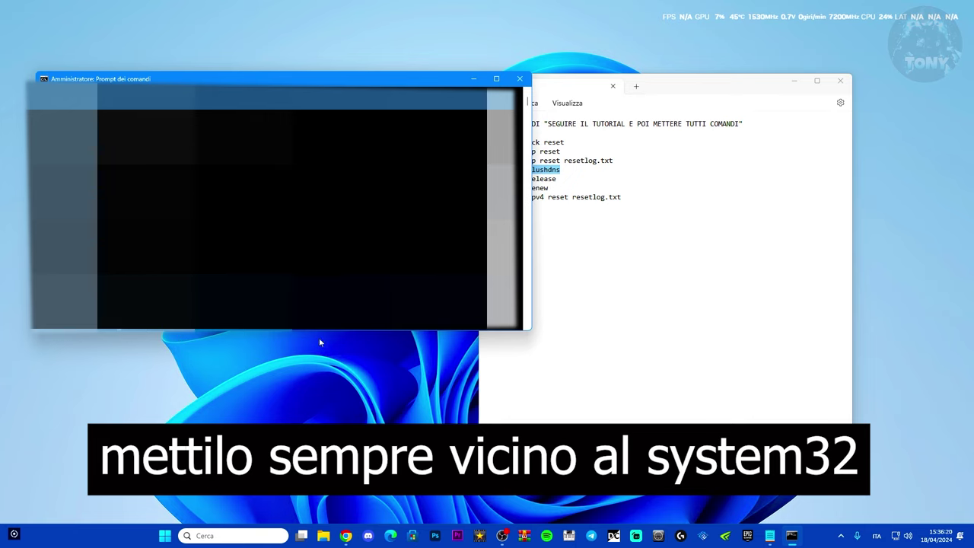
# - Copy ipconfig /release from the note and run it in the Command Prompt
pyautogui.click(557, 178)
pyautogui.moveTo(557, 178); pyautogui.dragTo(482, 179)
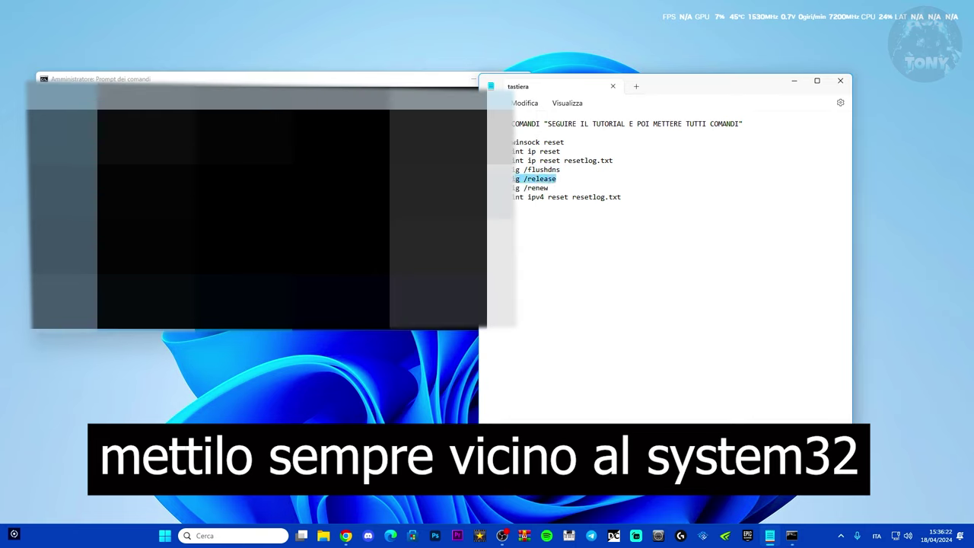
pyautogui.rightClick(499, 183)
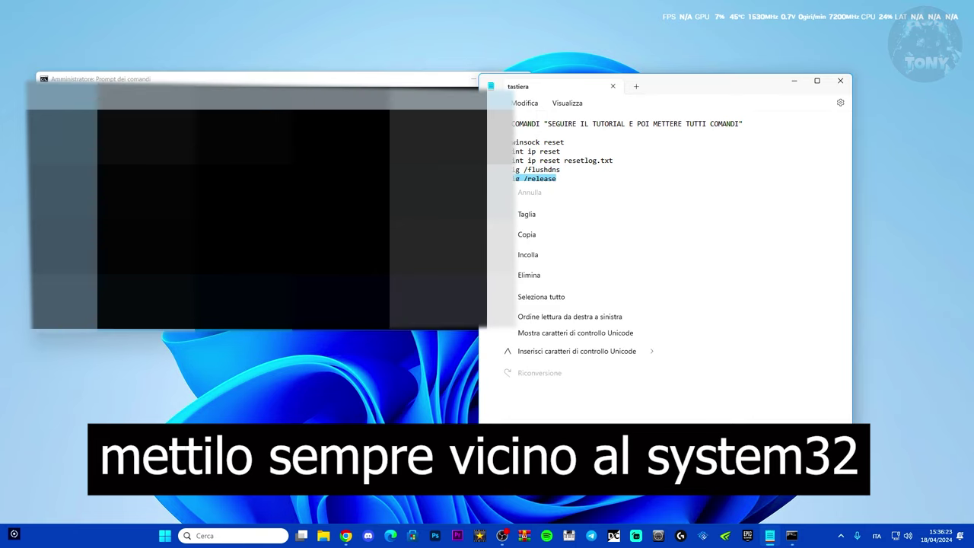
pyautogui.click(528, 236)
pyautogui.click(119, 332)
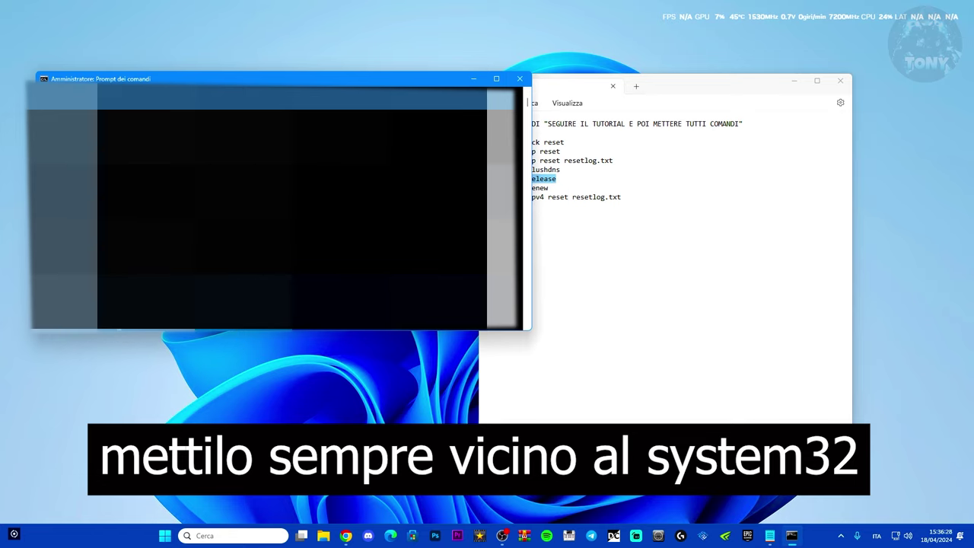
# - Copy ipconfig /renew from the note and run it in the Command Prompt
pyautogui.moveTo(562, 188); pyautogui.dragTo(499, 188)
pyautogui.rightClick(500, 189)
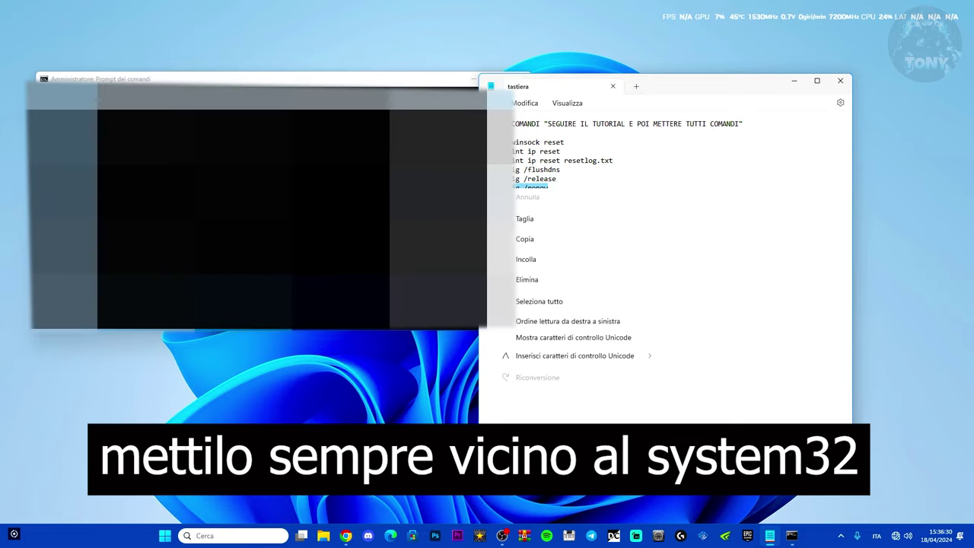
pyautogui.press('Escape')
pyautogui.click(122, 331)
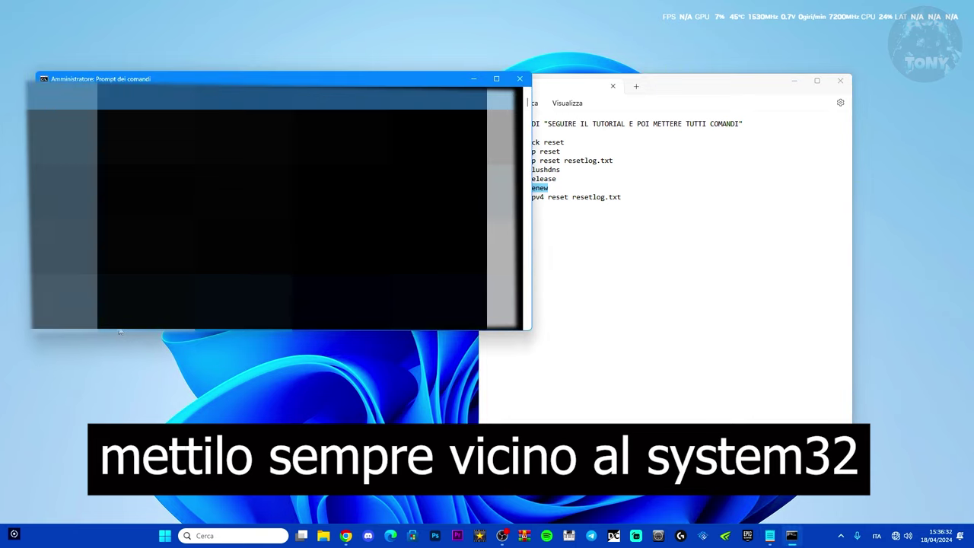
pyautogui.press('Return')
# - Copy netsh int ipv4 reset resetlog.txt from the note and run it in the Command Prompt
pyautogui.moveTo(621, 198); pyautogui.dragTo(515, 212)
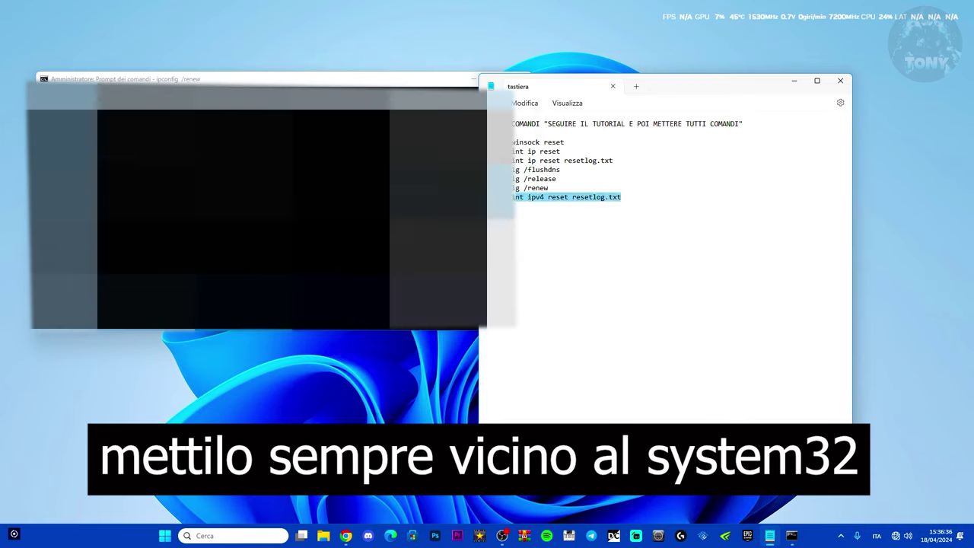
pyautogui.rightClick(510, 211)
pyautogui.click(528, 245)
pyautogui.hotkey('alt', 'Tab')
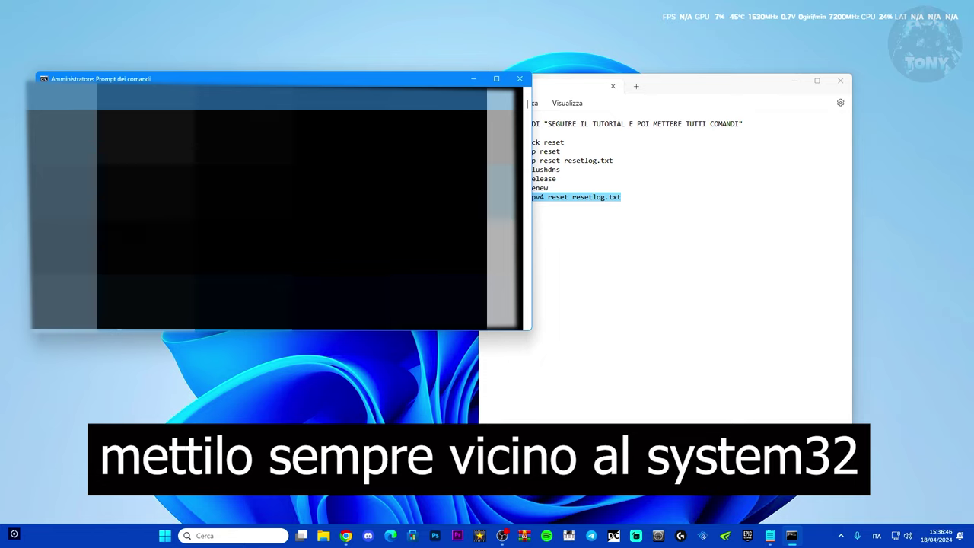
# - Close the Command Prompt and the tastiera note
pyautogui.moveTo(322, 84); pyautogui.dragTo(313, 90)
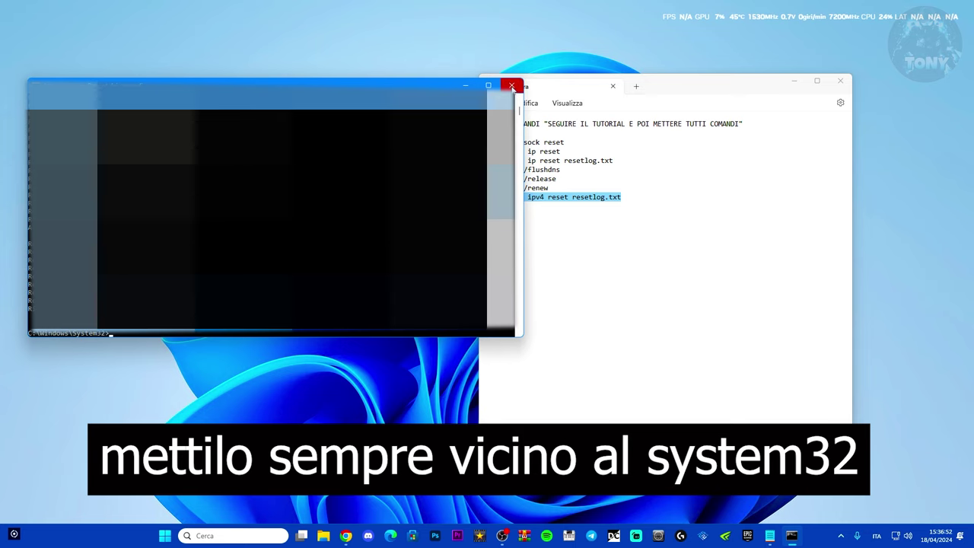
pyautogui.click(513, 86)
pyautogui.click(839, 82)
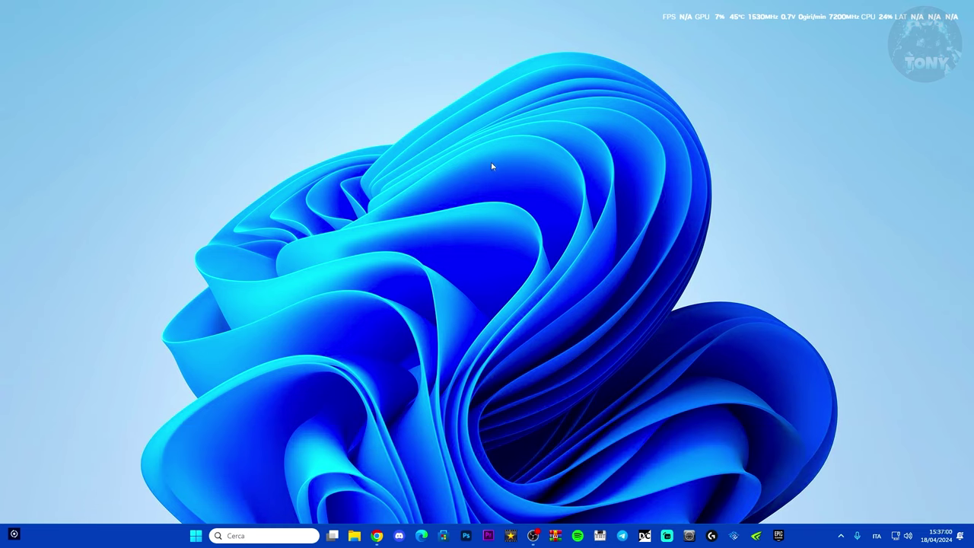
# - Open Device Manager and select the Realtek PCIe GbE and TP-Link Wireless N adapters in turn under Schede di rete
pyautogui.rightClick(196, 536)
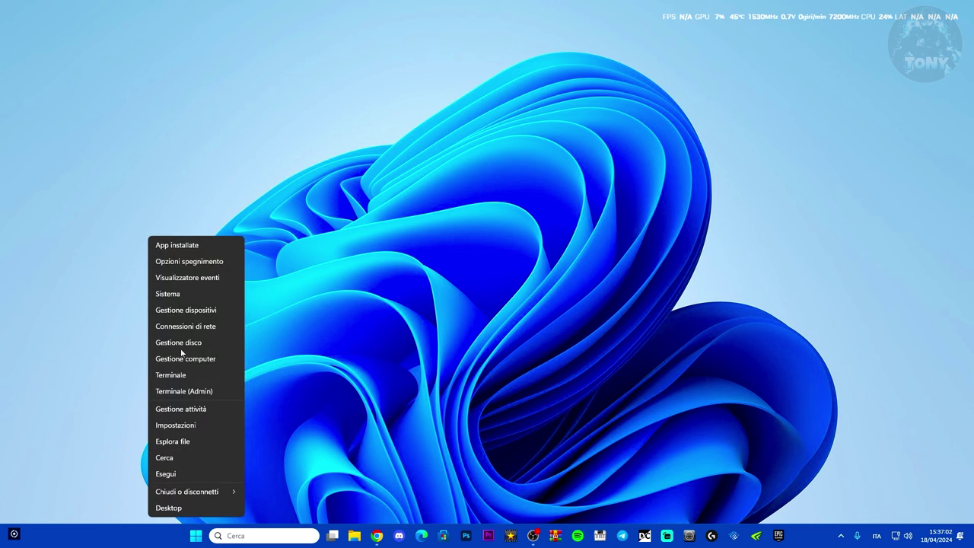
pyautogui.click(180, 310)
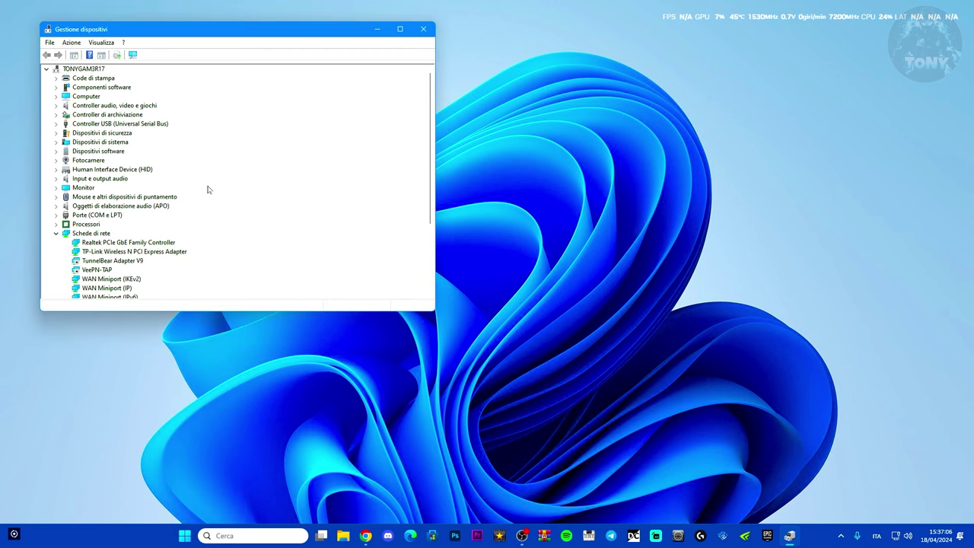
pyautogui.scroll(-4, 209, 189)
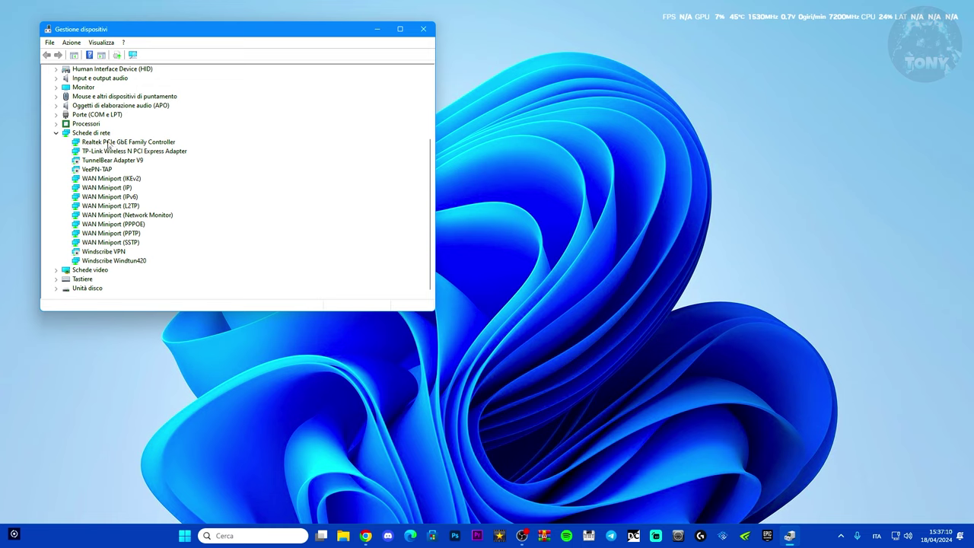
pyautogui.click(86, 153)
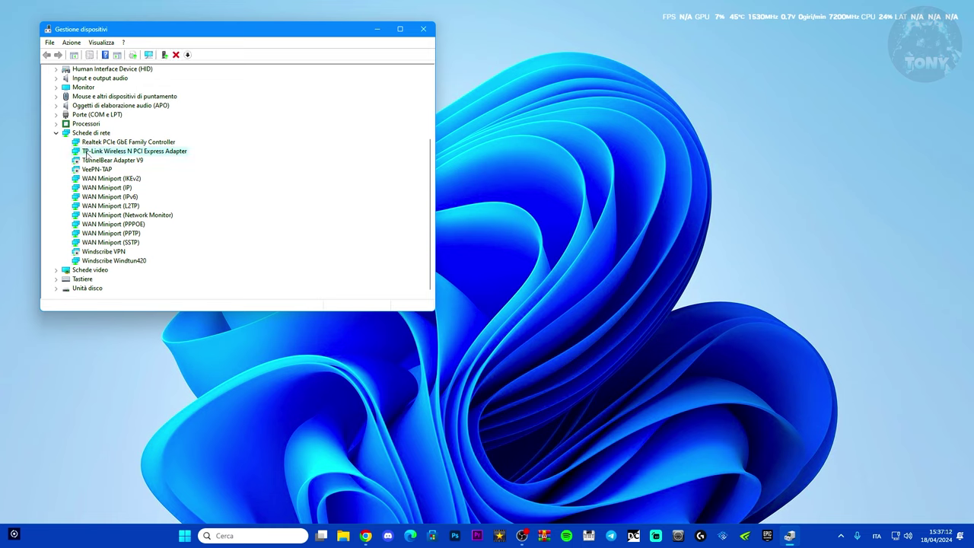
pyautogui.click(156, 142)
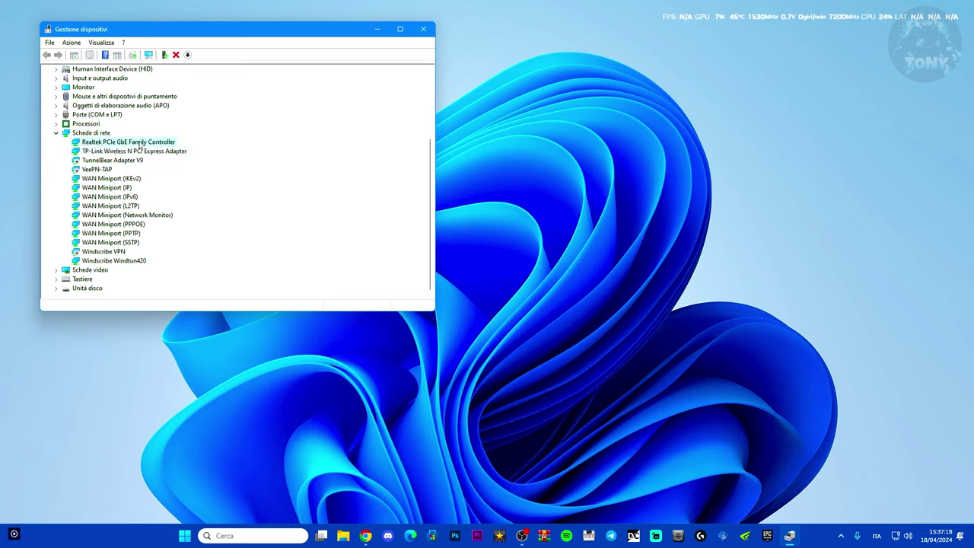
pyautogui.click(145, 151)
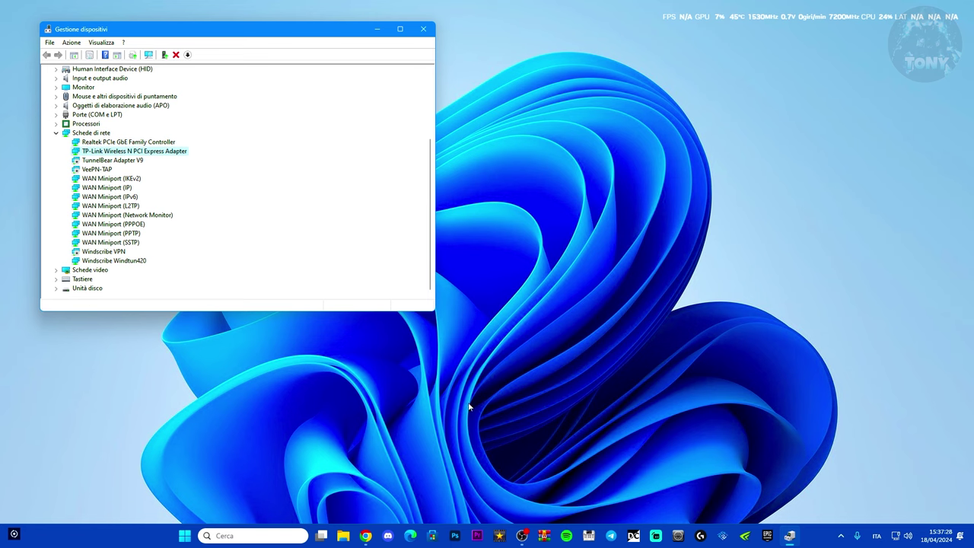
# - Search Windows for driver, launch Driver Easy beside Device Manager and show its list of available driver updates
pyautogui.click(229, 535)
pyautogui.write('dri')
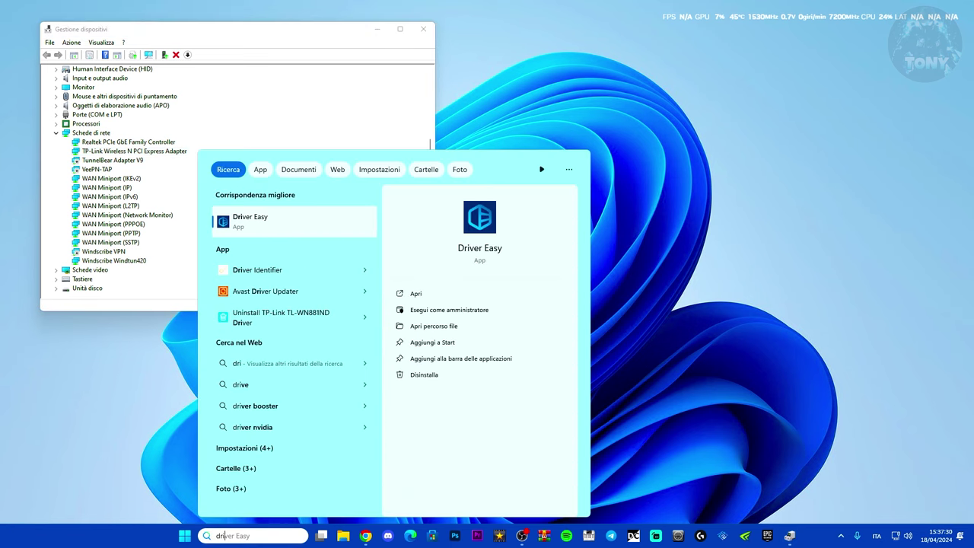
pyautogui.write('ver')
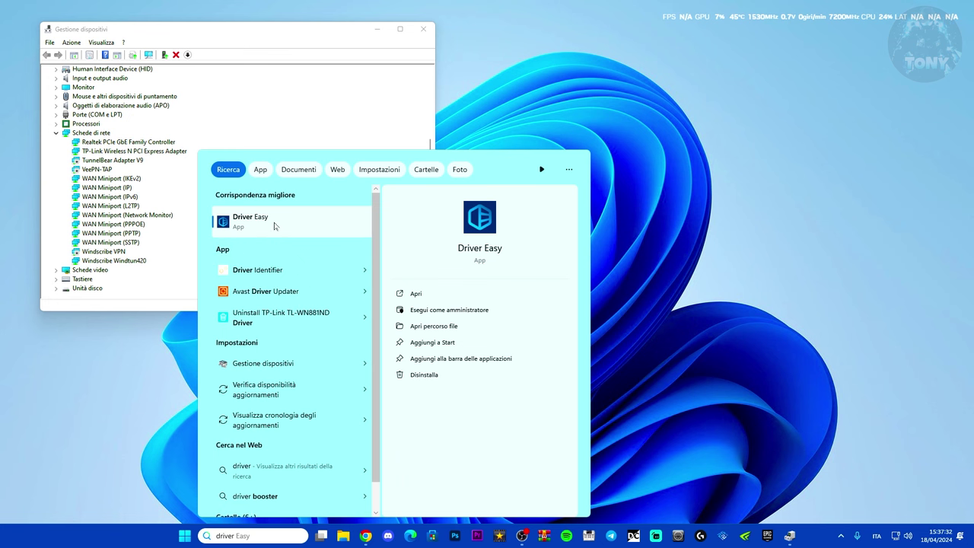
pyautogui.click(275, 226)
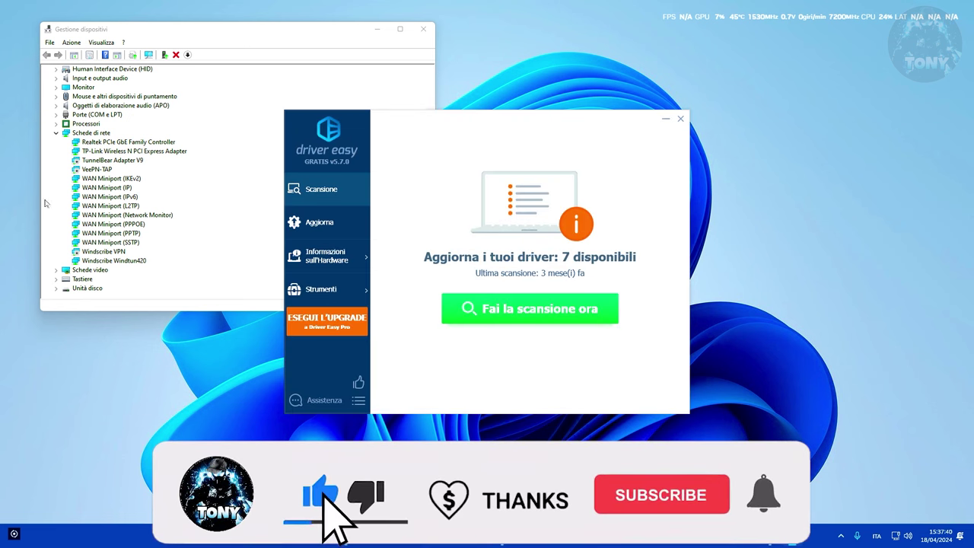
pyautogui.moveTo(517, 122); pyautogui.dragTo(659, 112)
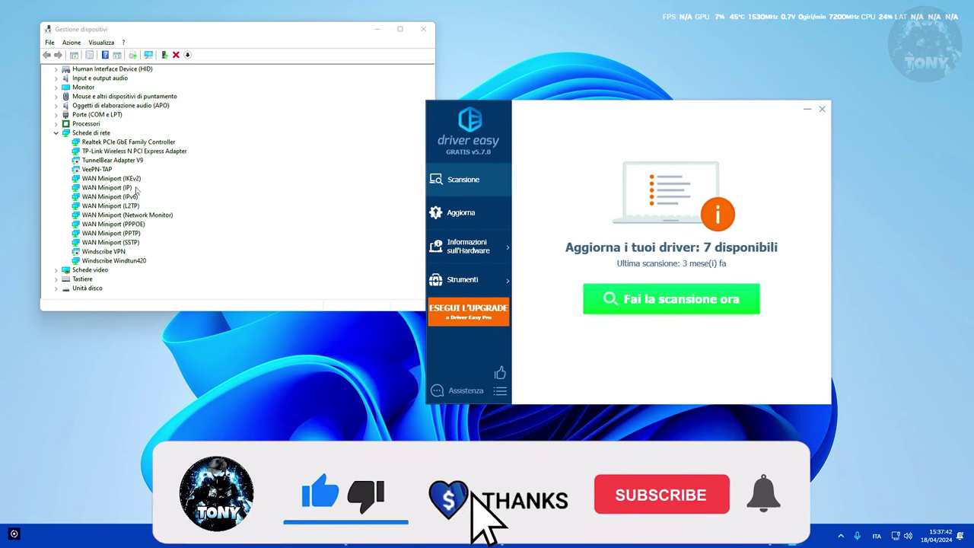
pyautogui.click(466, 222)
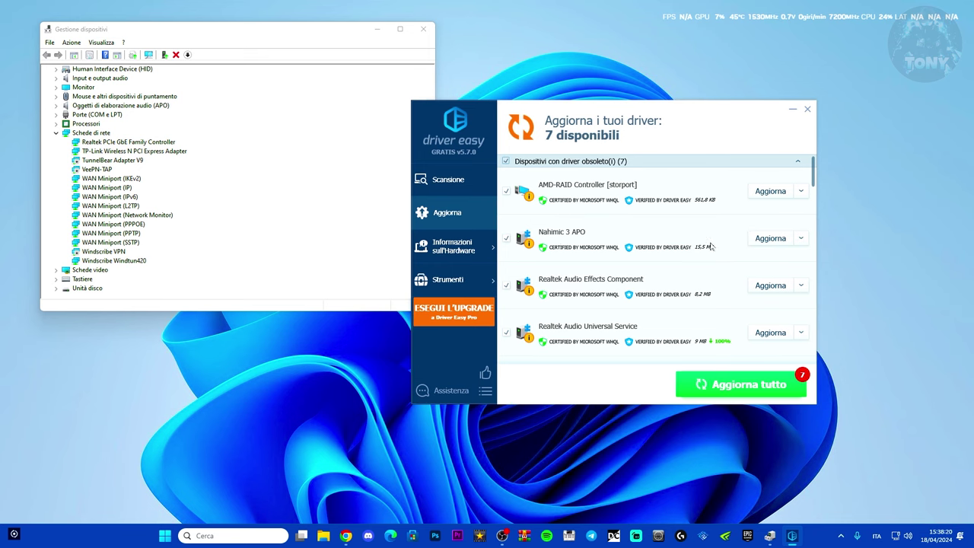
# - Download the AMD-RAID Controller [storport] update, choosing Crea manualmente for the restore point and Installa manualmente for the driver
pyautogui.click(772, 195)
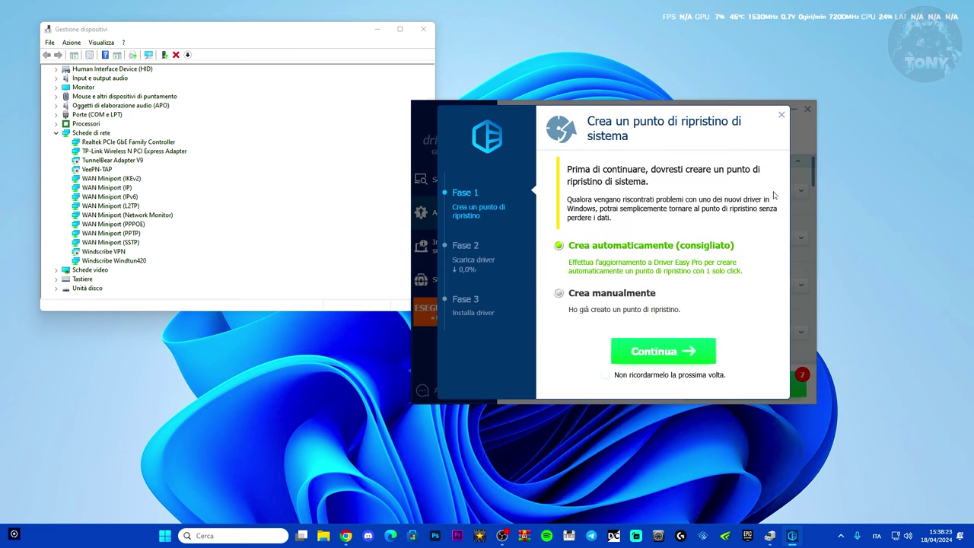
pyautogui.click(560, 293)
pyautogui.click(659, 356)
pyautogui.click(564, 278)
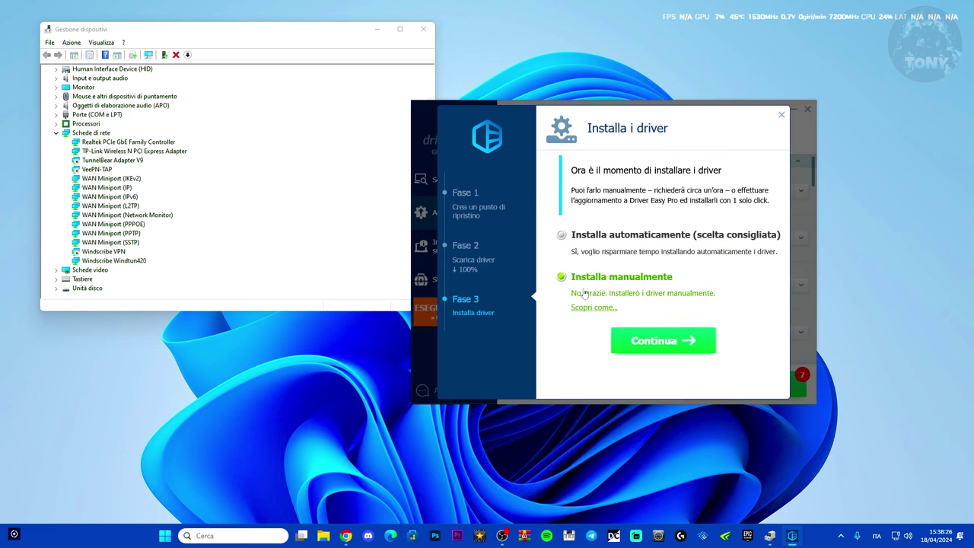
pyautogui.click(680, 342)
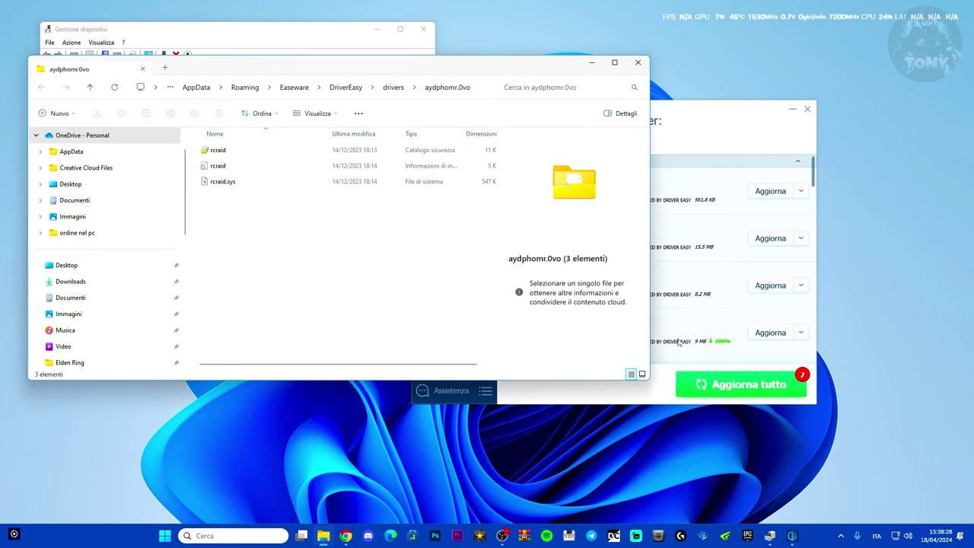
# - Move the downloaded driver's folder window clear of Device Manager and copy the full path of folder aydphomr.0vo
pyautogui.moveTo(268, 65); pyautogui.dragTo(671, 92)
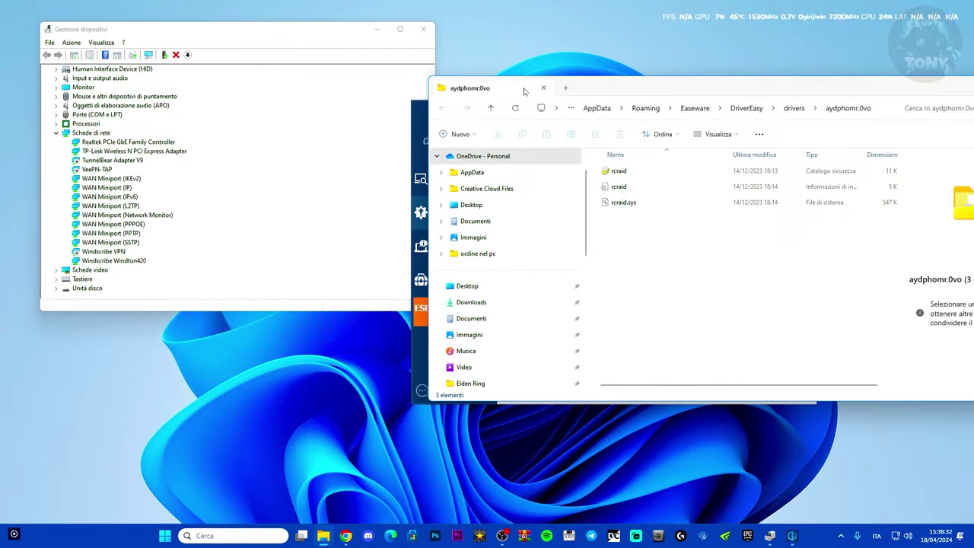
pyautogui.hotkey('alt', 'd')
pyautogui.hotkey('ctrl', 'c')
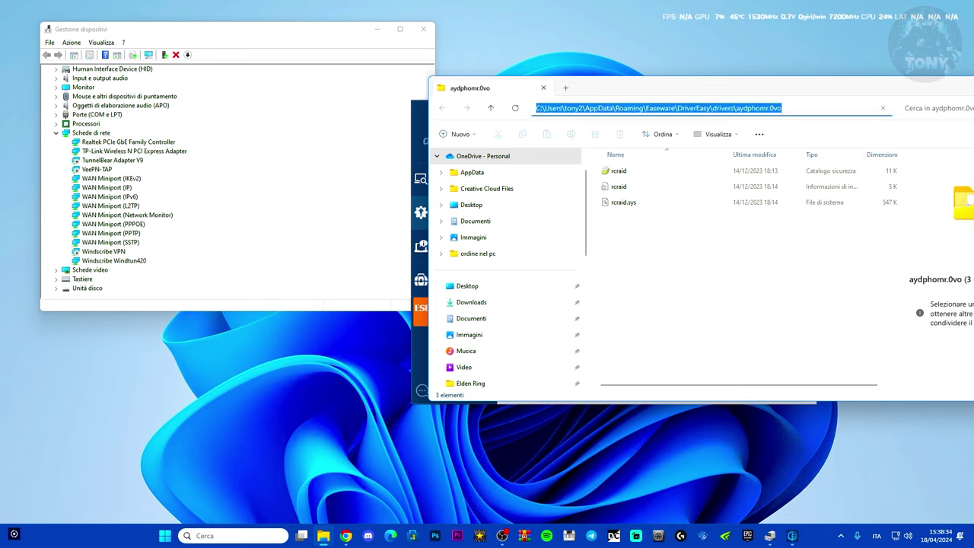
pyautogui.rightClick(699, 111)
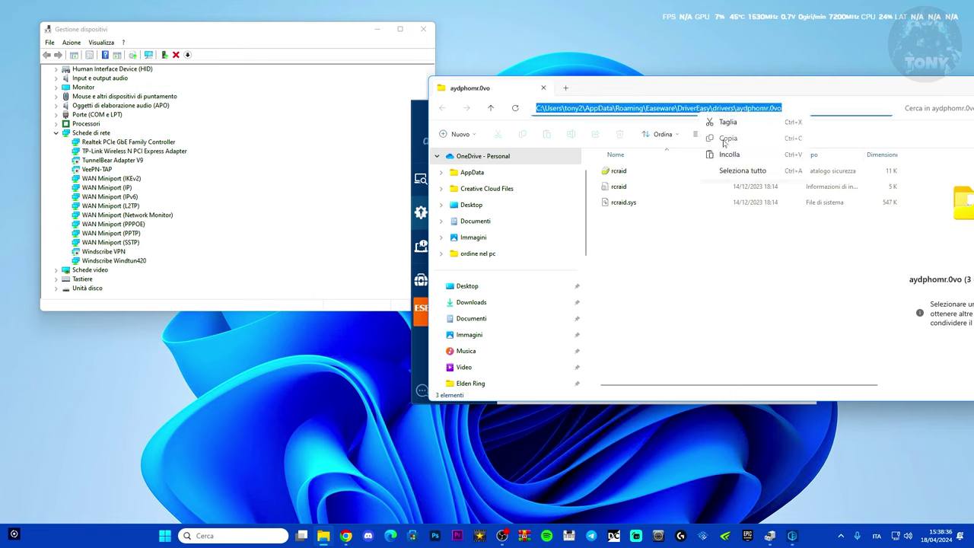
pyautogui.click(723, 137)
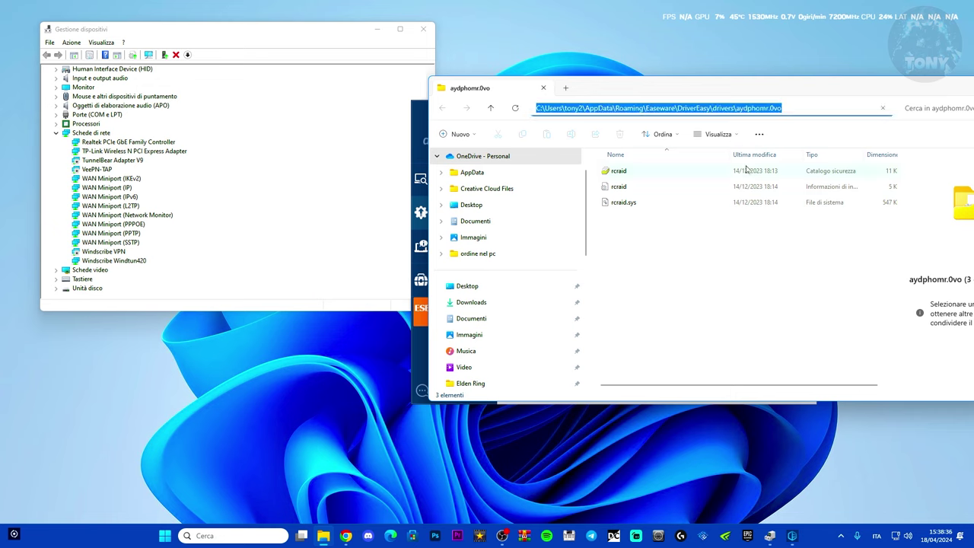
# - Enter the copied folder path as the driver search location for the TP-Link Wireless N PCI Express Adapter and cancel the update
pyautogui.click(90, 154)
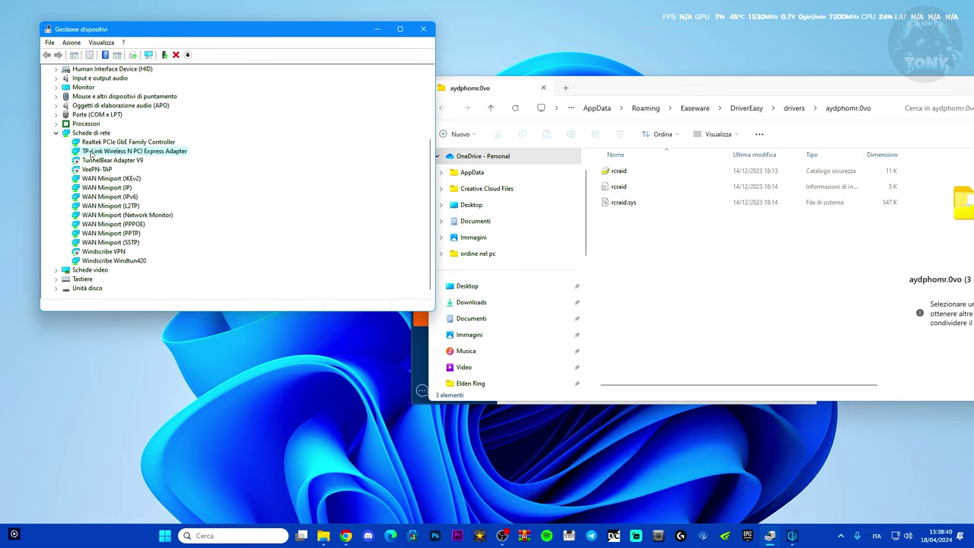
pyautogui.rightClick(109, 156)
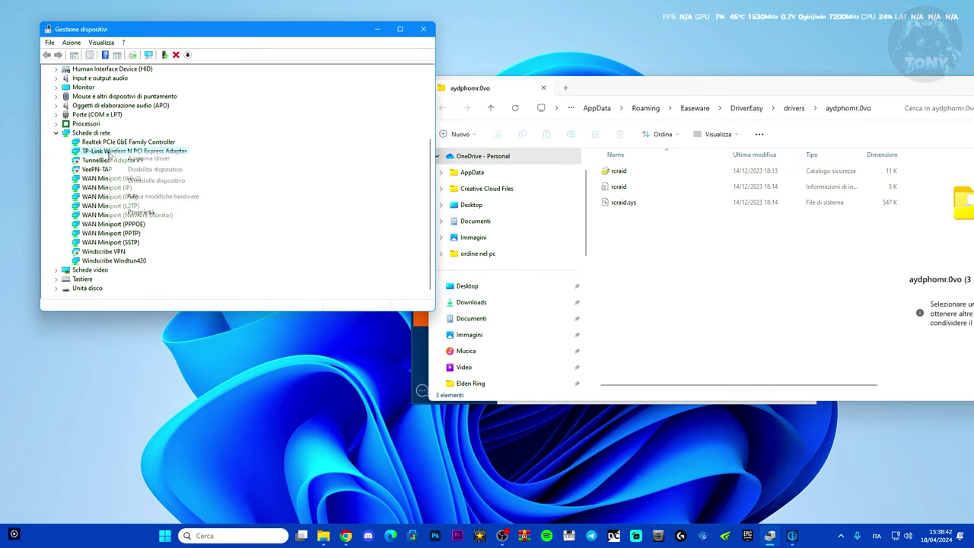
pyautogui.click(135, 159)
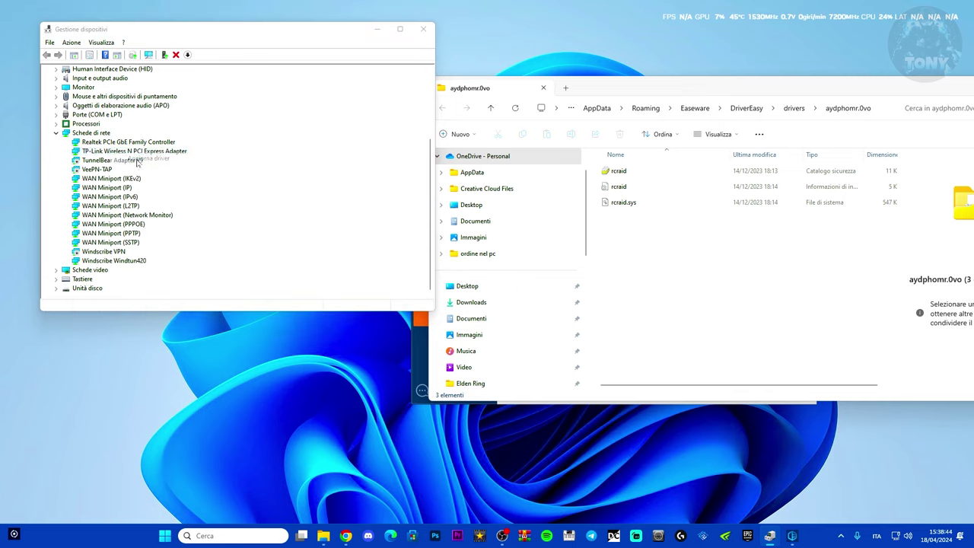
pyautogui.click(156, 203)
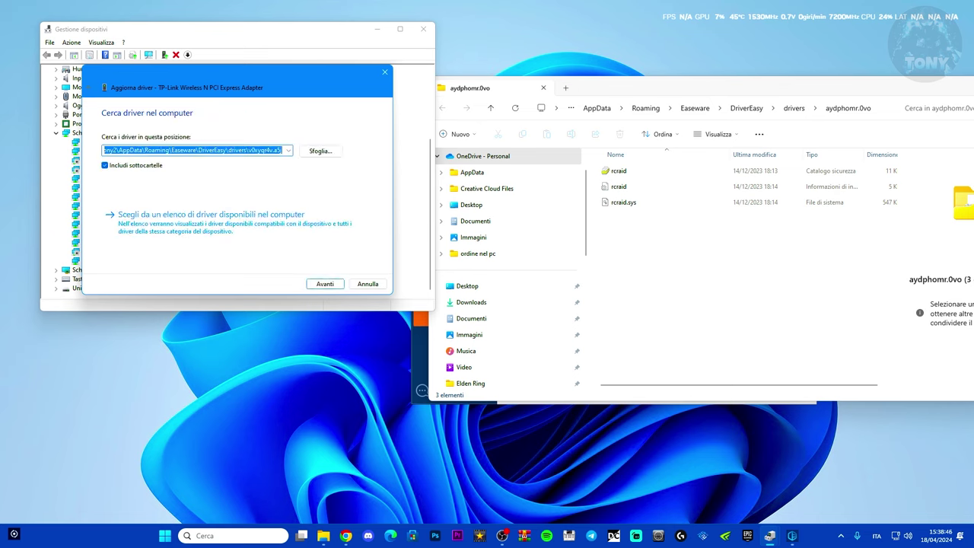
pyautogui.rightClick(176, 155)
pyautogui.click(197, 197)
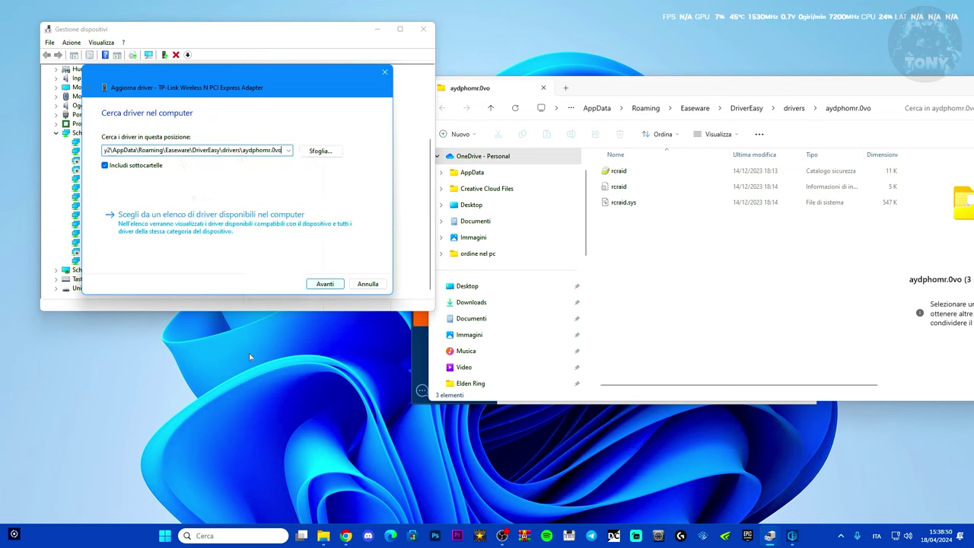
pyautogui.click(384, 72)
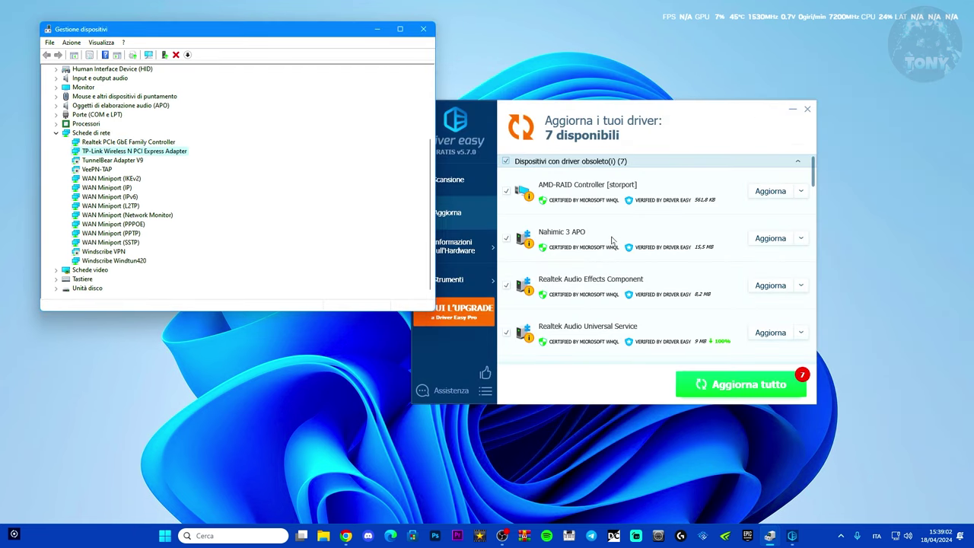
# - Switch to Chrome and search Google for tp link wireless n pci express in the empty tab
pyautogui.click(346, 536)
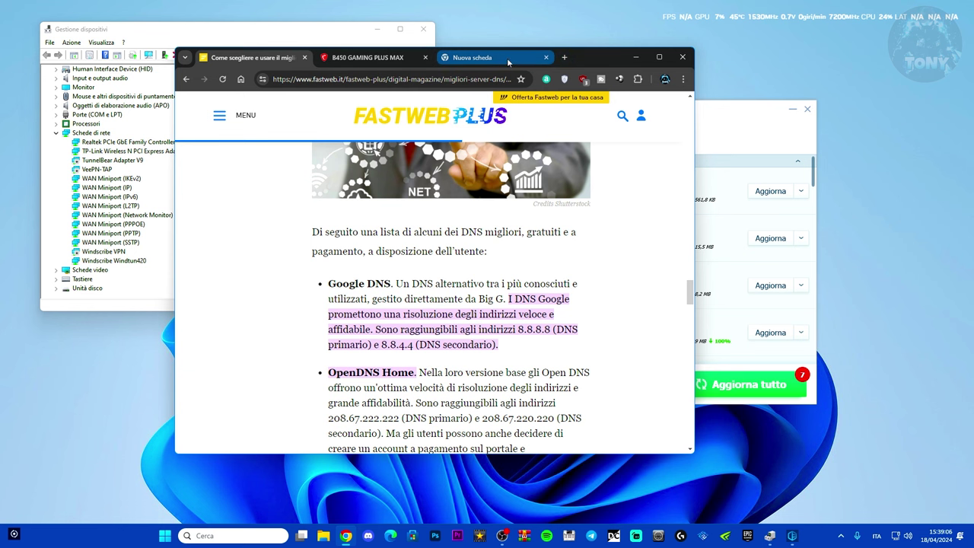
pyautogui.click(509, 59)
pyautogui.write('tp ')
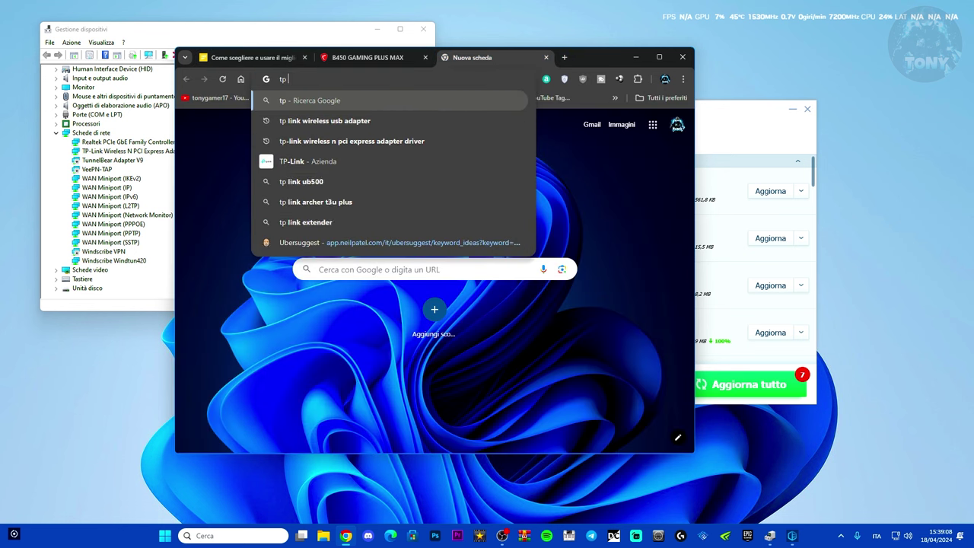
pyautogui.write('link wire')
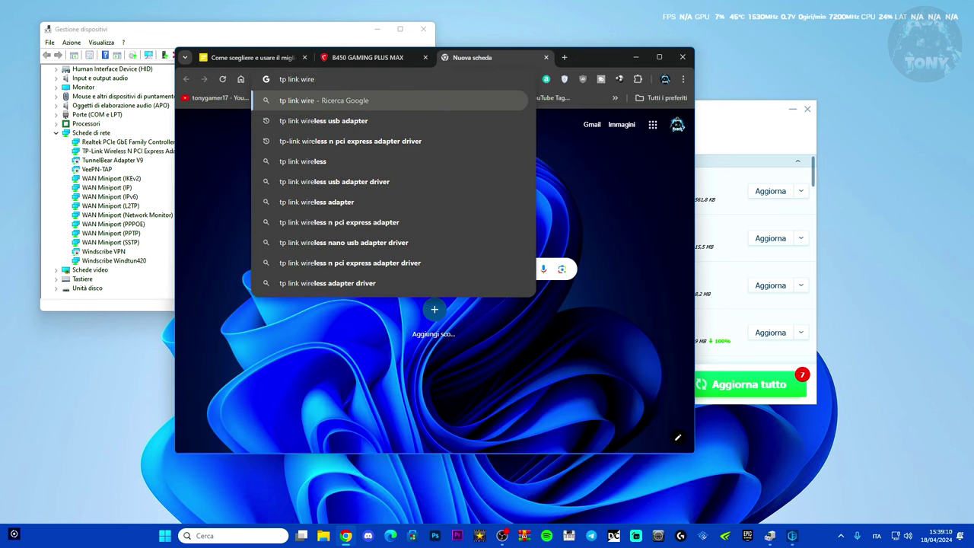
pyautogui.write('l')
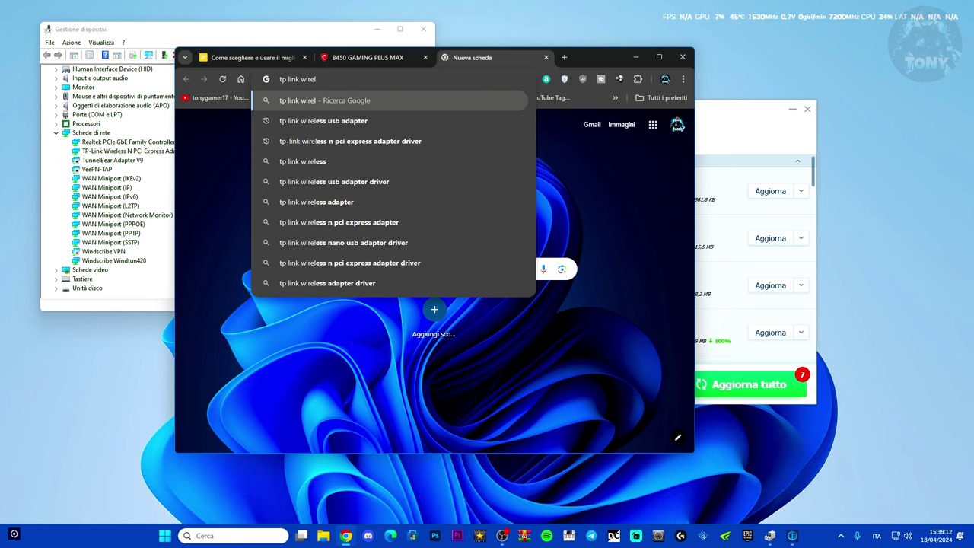
pyautogui.write('ess n pci ex')
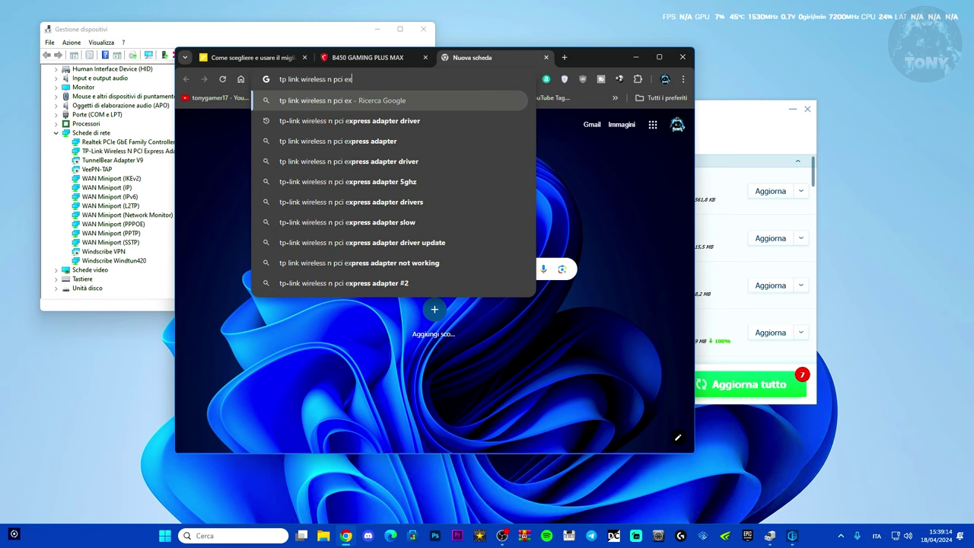
pyautogui.write('press')
pyautogui.press('Return')
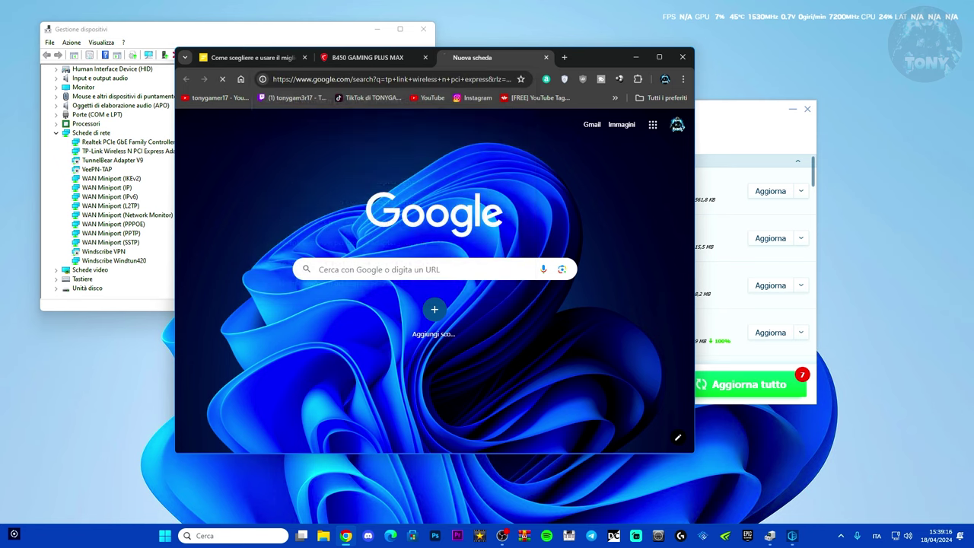
# - Open TP-Link's TL-WN881ND product page in a maximized window and go to its support page's list of driver downloads
pyautogui.click(275, 228)
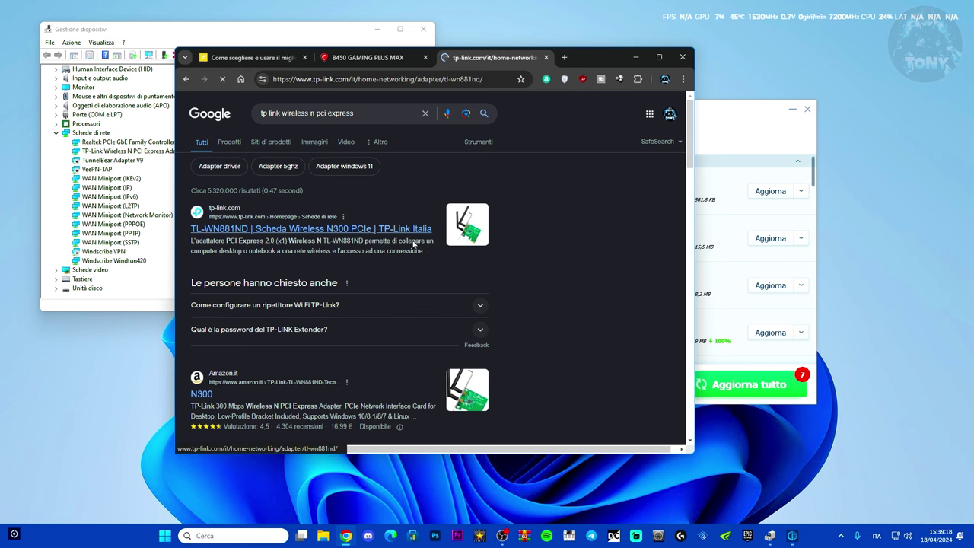
pyautogui.click(656, 60)
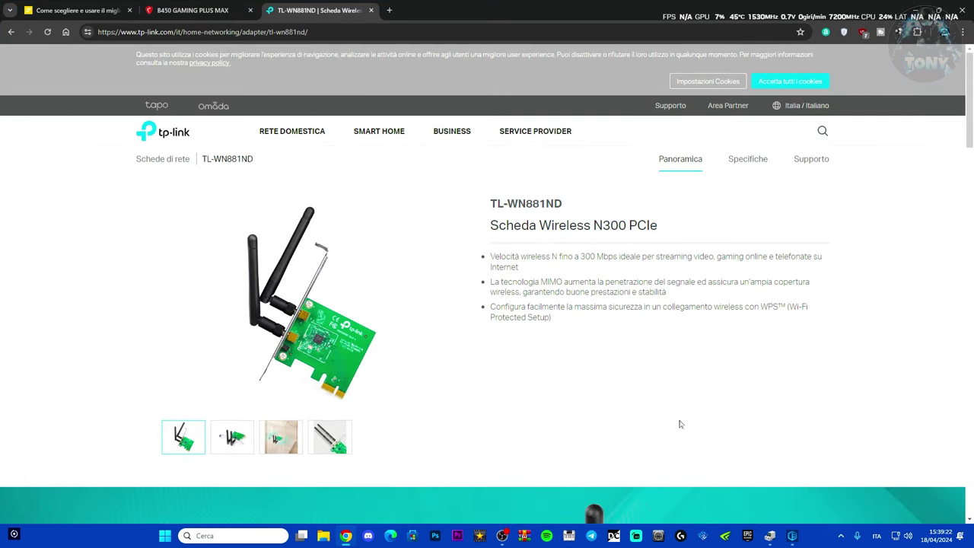
pyautogui.scroll(-1, 809, 380)
pyautogui.click(807, 97)
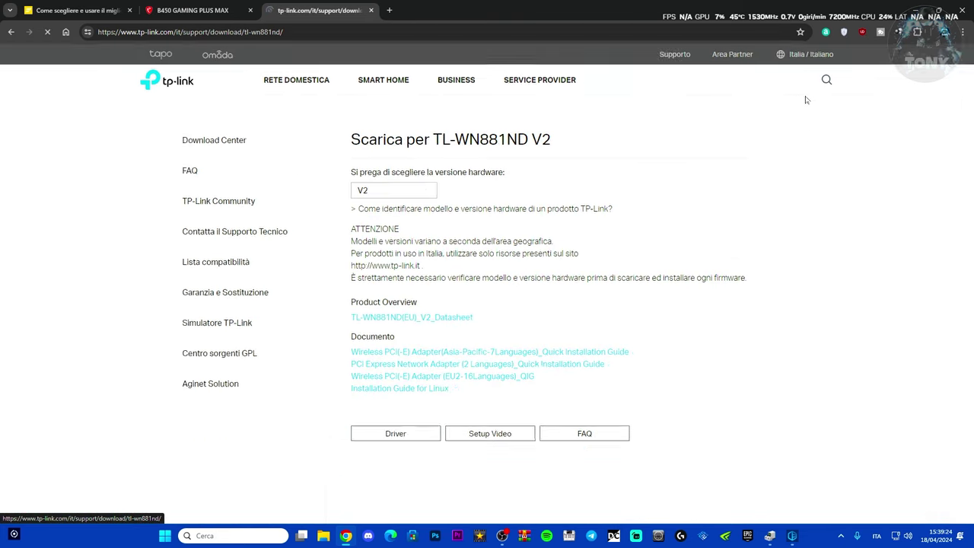
pyautogui.scroll(-4, 806, 316)
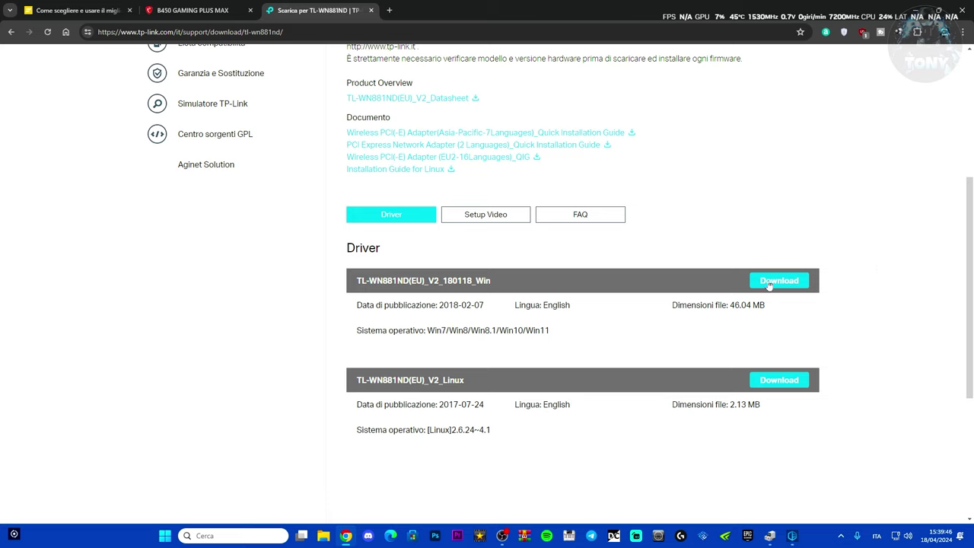
# - On the MSI B450 GAMING PLUS MAX support page, find the Realtek PCI-E Ethernet Drivers download among the LAN drivers
pyautogui.hotkey('ctrl', 'shift', 'Tab')
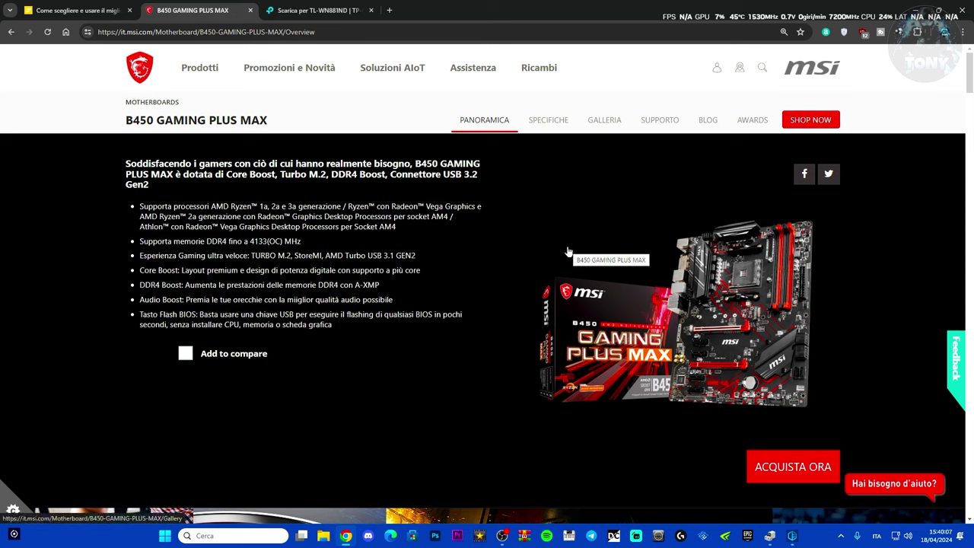
pyautogui.click(665, 124)
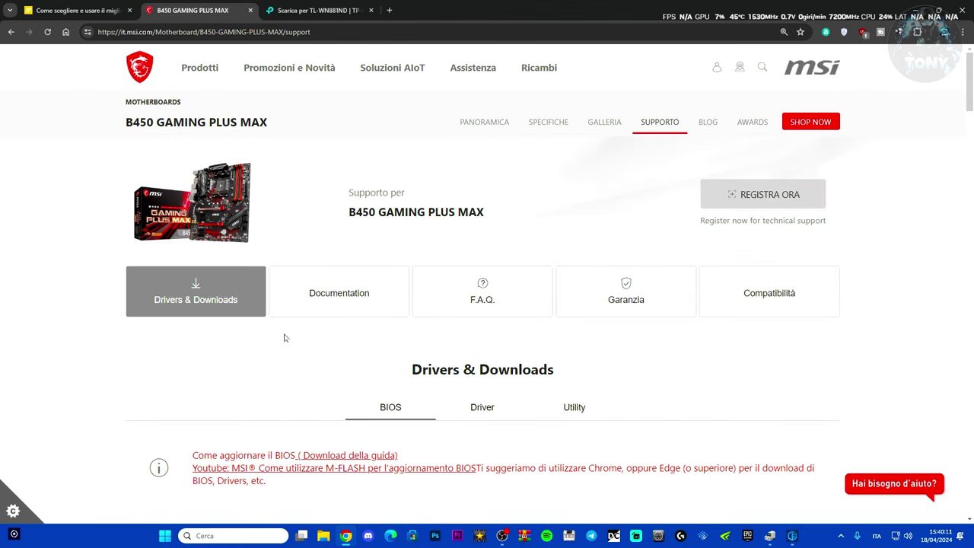
pyautogui.click(203, 307)
pyautogui.click(480, 135)
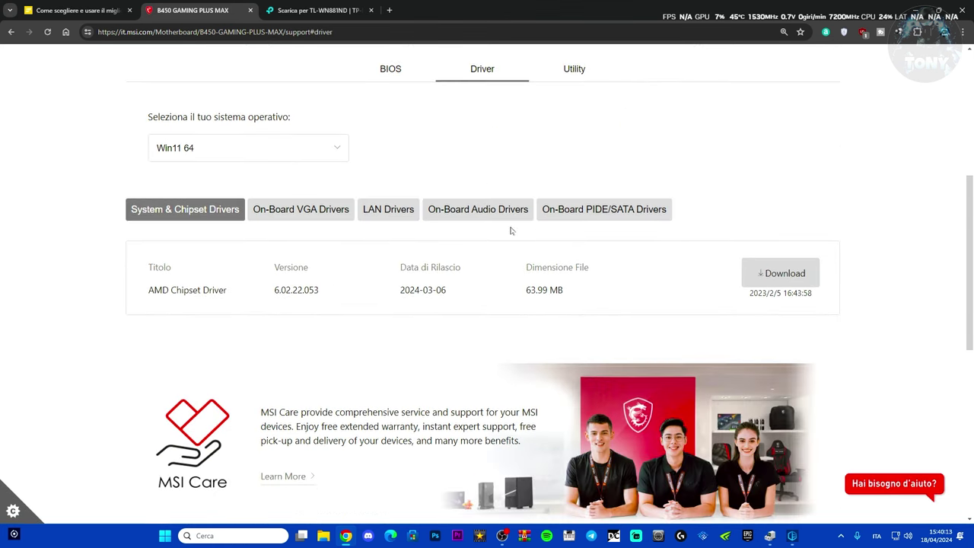
pyautogui.click(391, 219)
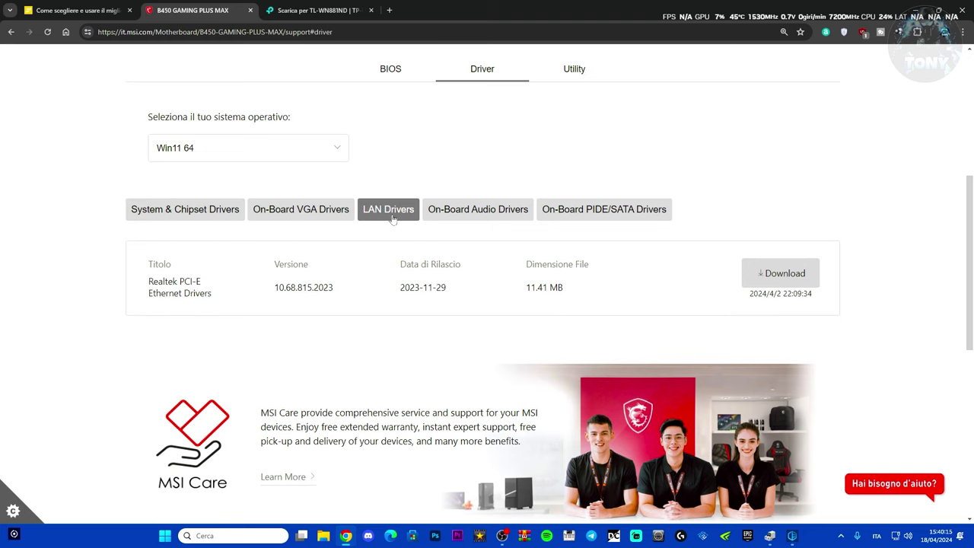
pyautogui.click(786, 281)
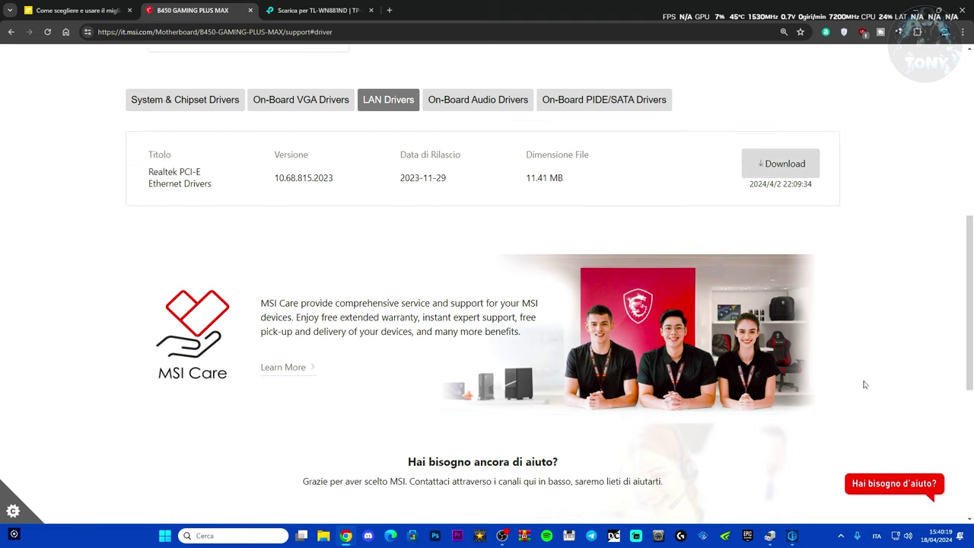
pyautogui.scroll(1, 837, 362)
pyautogui.scroll(-3, 817, 337)
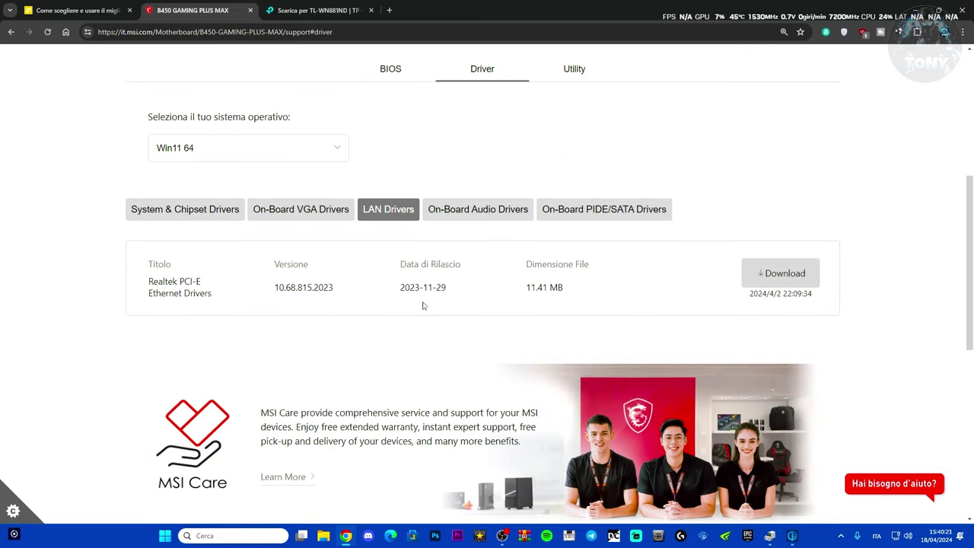
# - Minimize the browser and move the Device Manager window slightly down on the desktop
pyautogui.click(915, 10)
pyautogui.moveTo(326, 26); pyautogui.dragTo(329, 44)
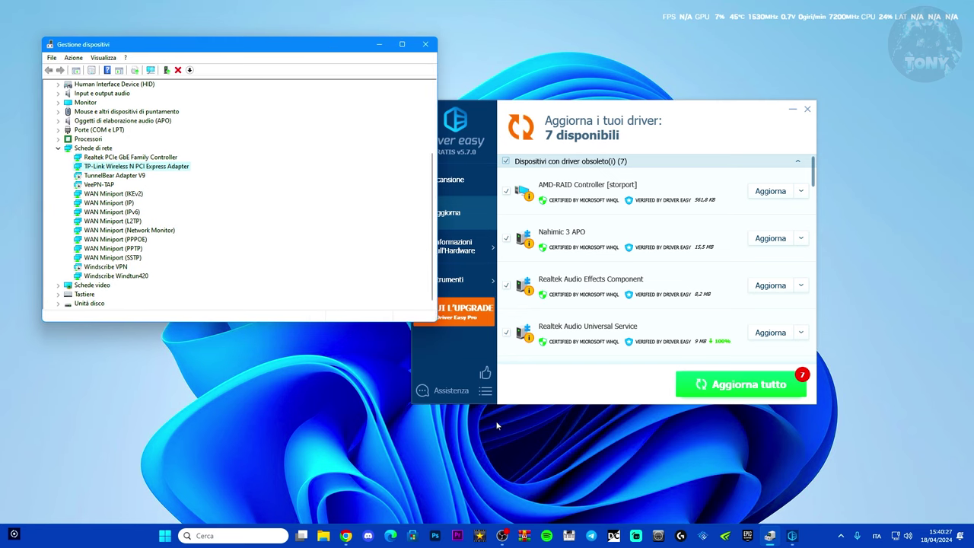